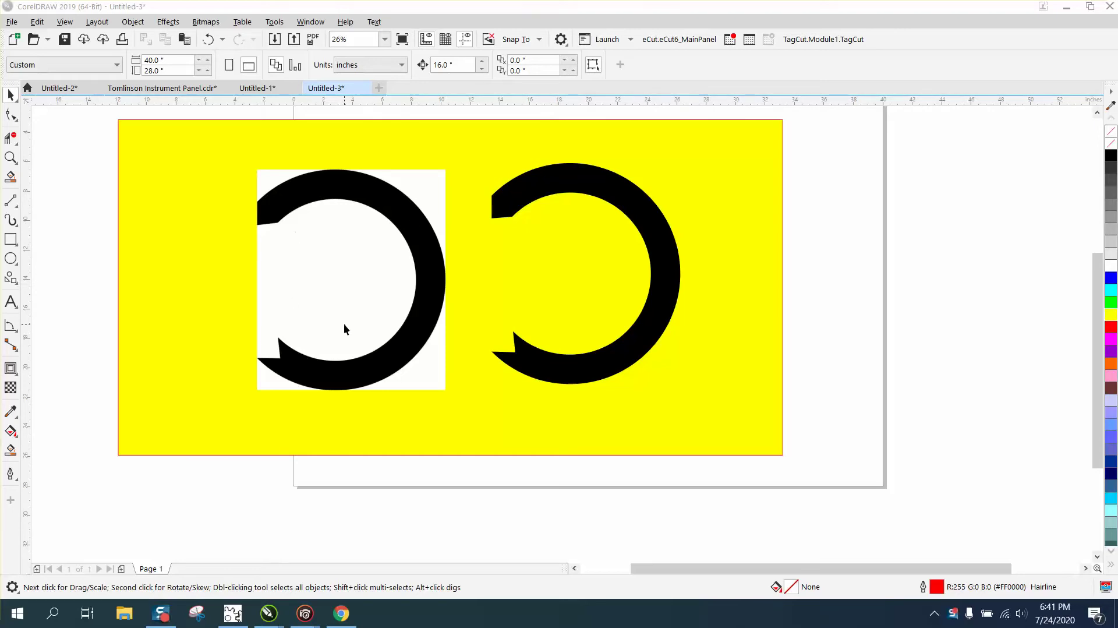
Step: Drag the right ring curve off the page, then centre the circle.jpg bitmap horizontally on the page
left_click(11, 157)
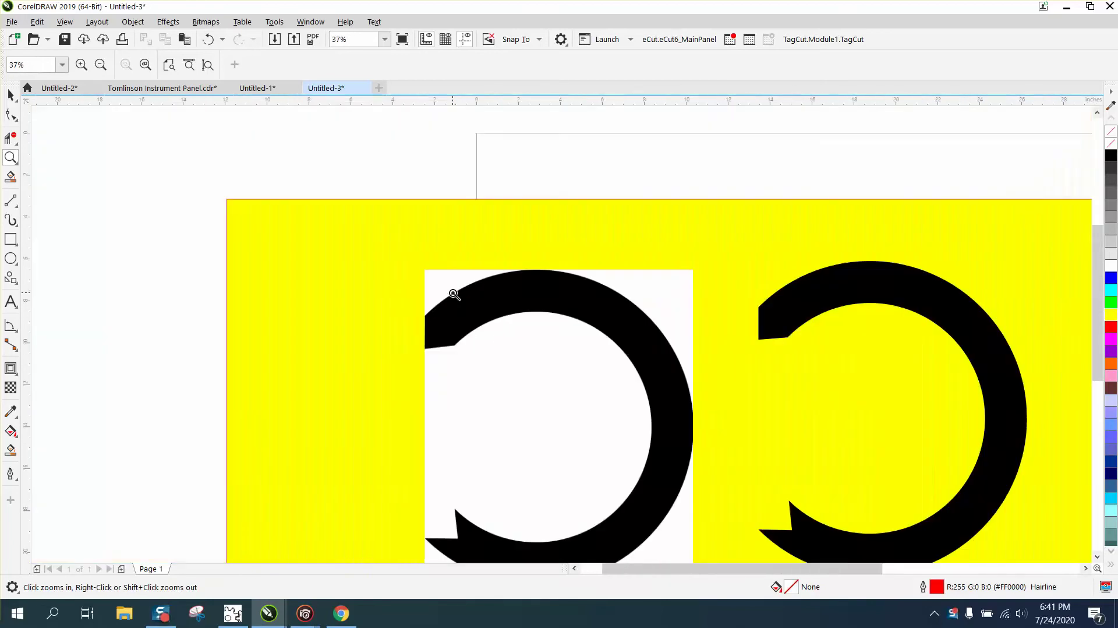
right_click(456, 295)
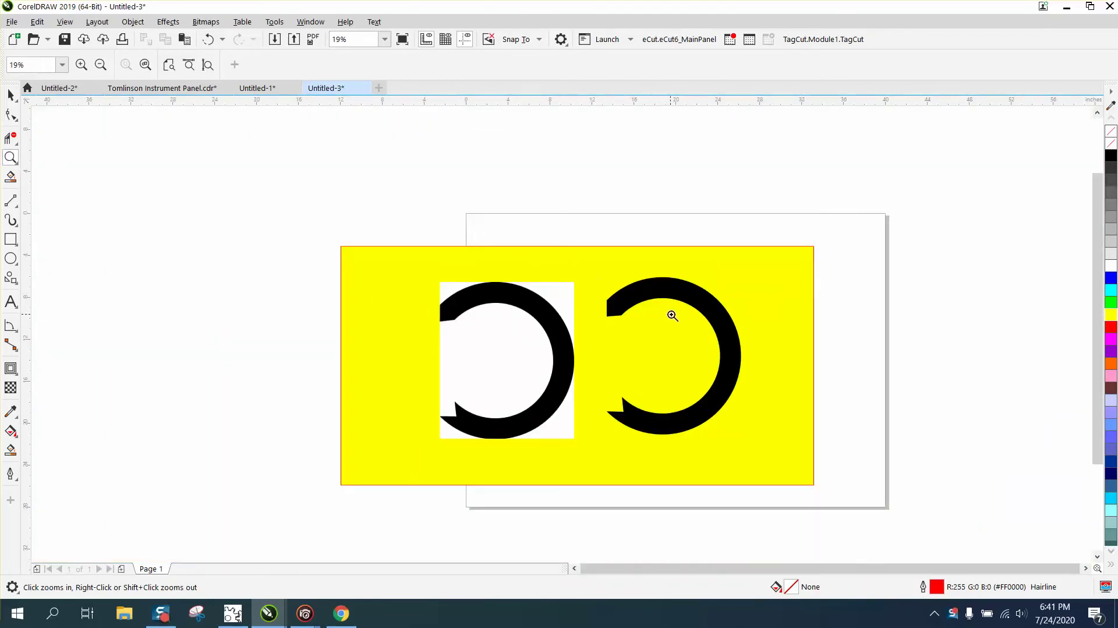
left_click(10, 94)
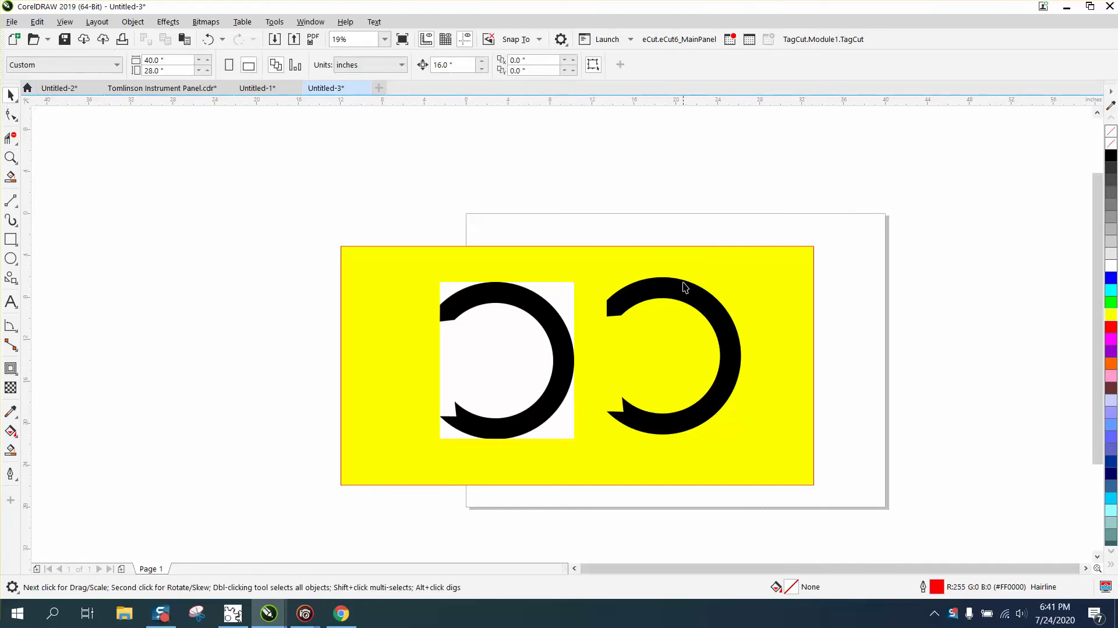
left_click_drag(717, 297, 960, 294)
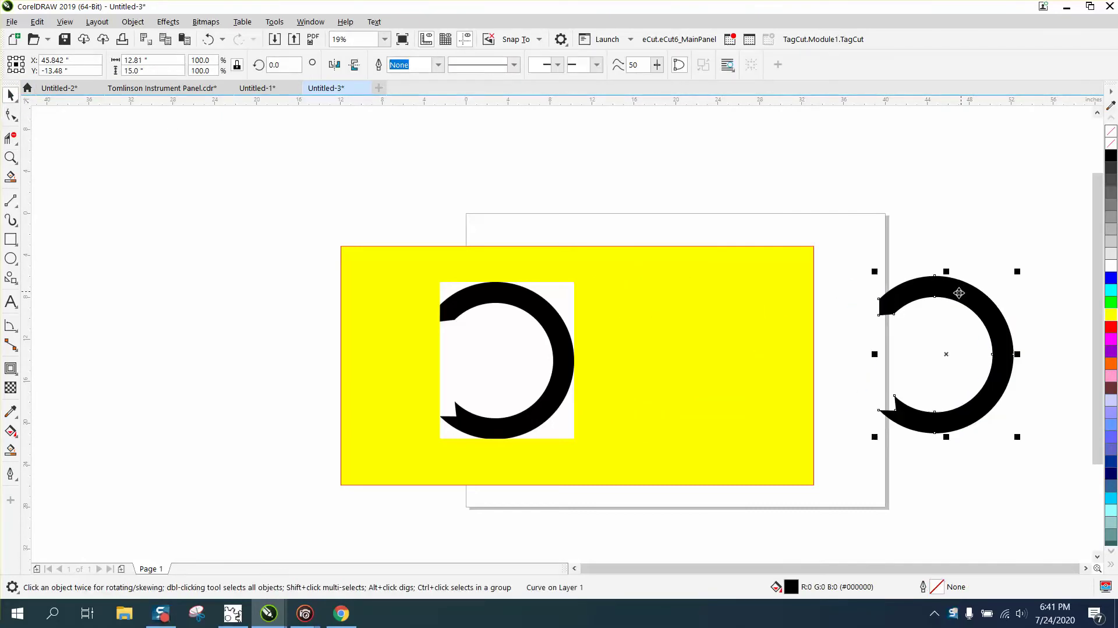
left_click(558, 331)
key("p")
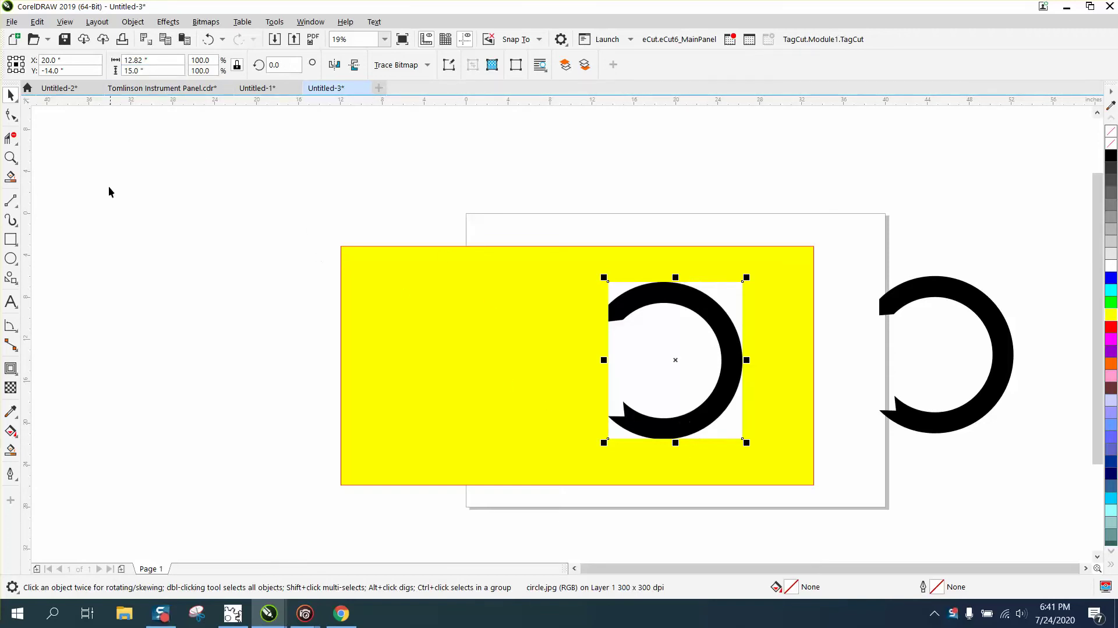
Step: Draw a 15-inch construction circle positioned at X 20, Y -14.6
left_click(11, 258)
left_click_drag(305, 195, 158, 342)
double_click(163, 64)
type("15")
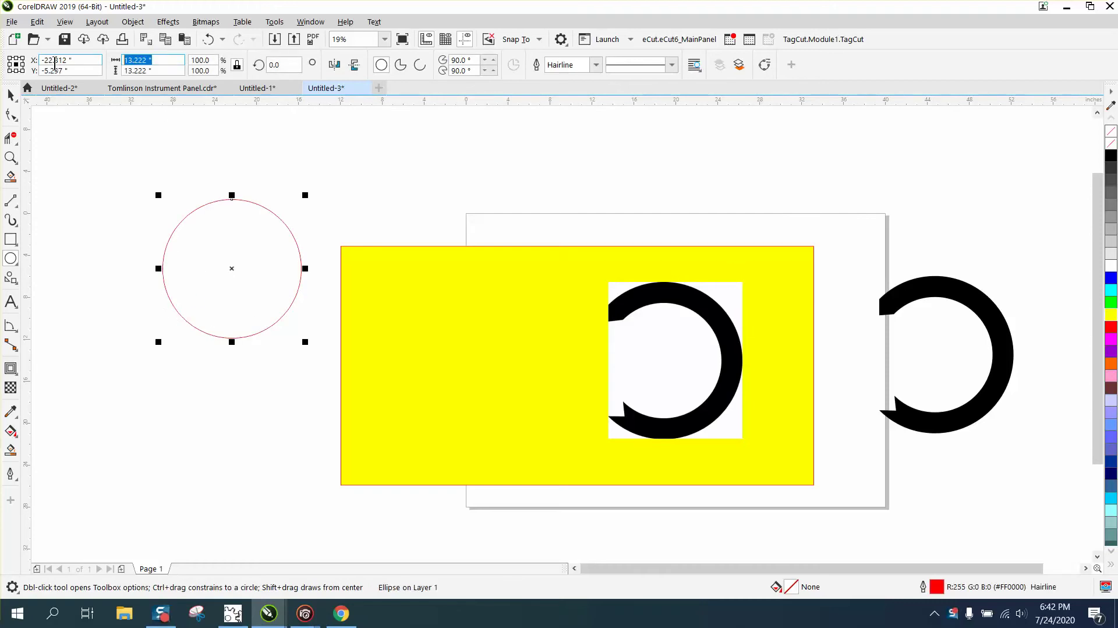
key("Return")
double_click(54, 60)
type("20")
key("Tab")
type("-14.6")
key("Return")
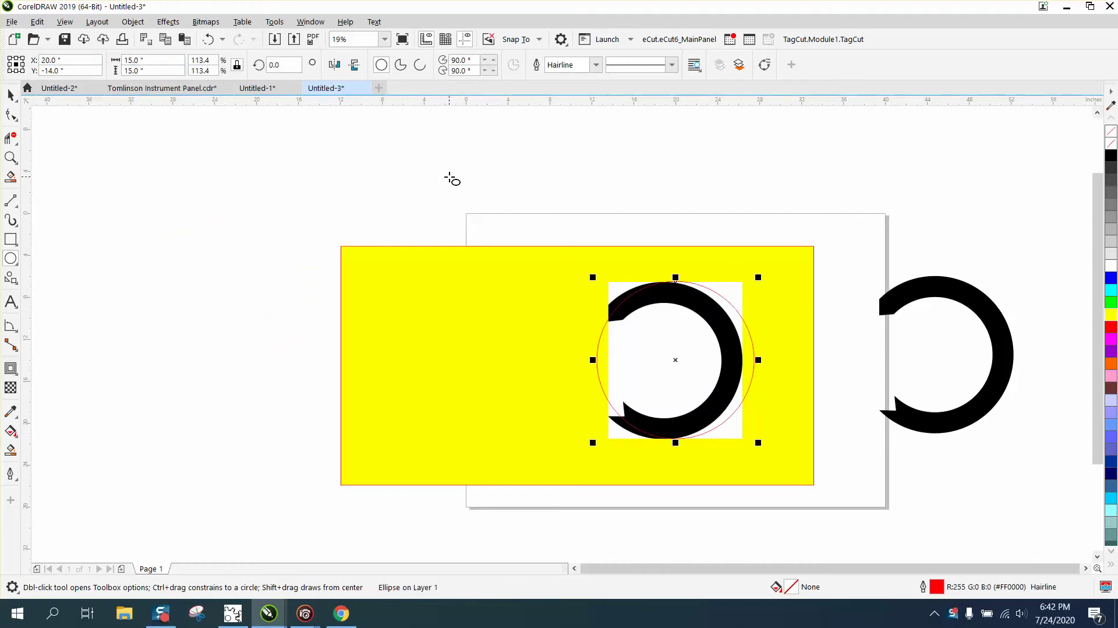
Step: Set the nudge distance to 0.02 inch and nudge the circle left onto the ring's outer edge
left_click(11, 95)
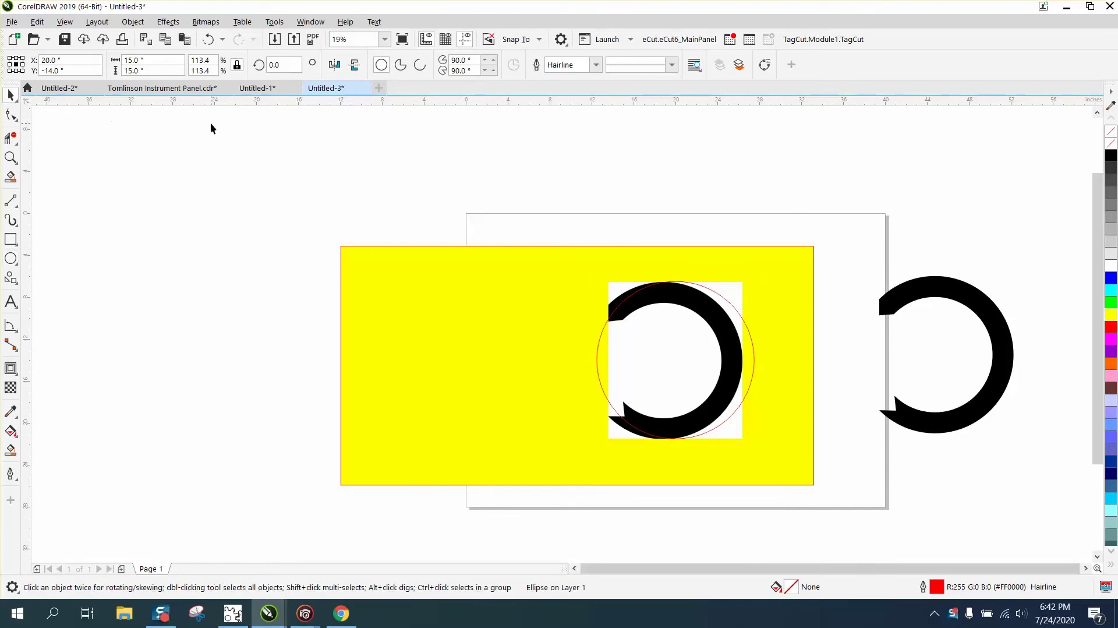
left_click(210, 128)
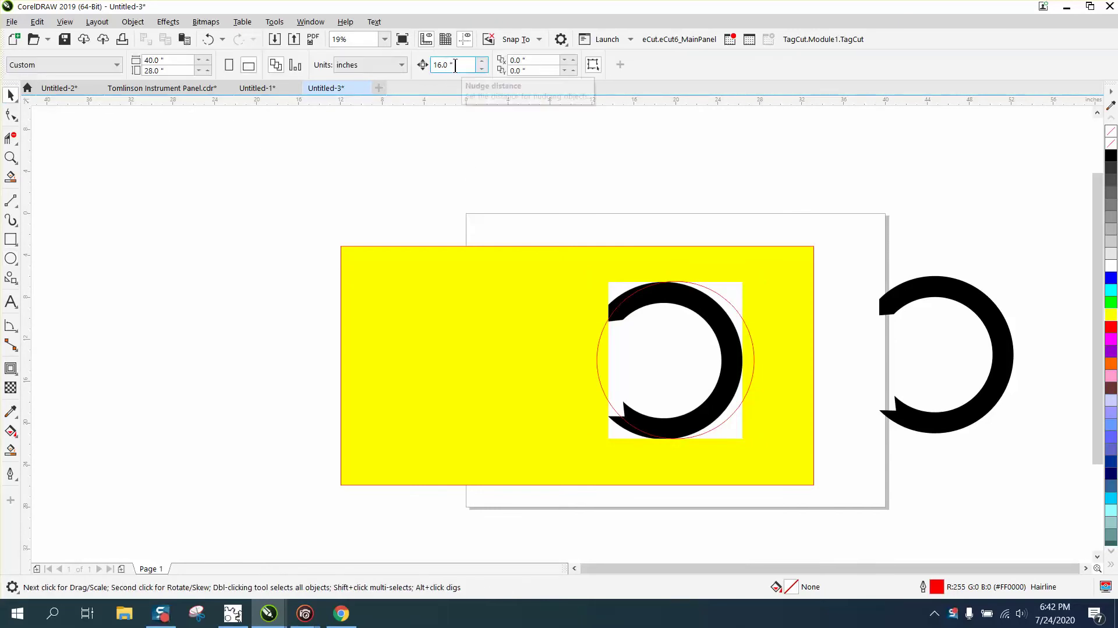
left_click_drag(457, 65, 434, 65)
type(".02")
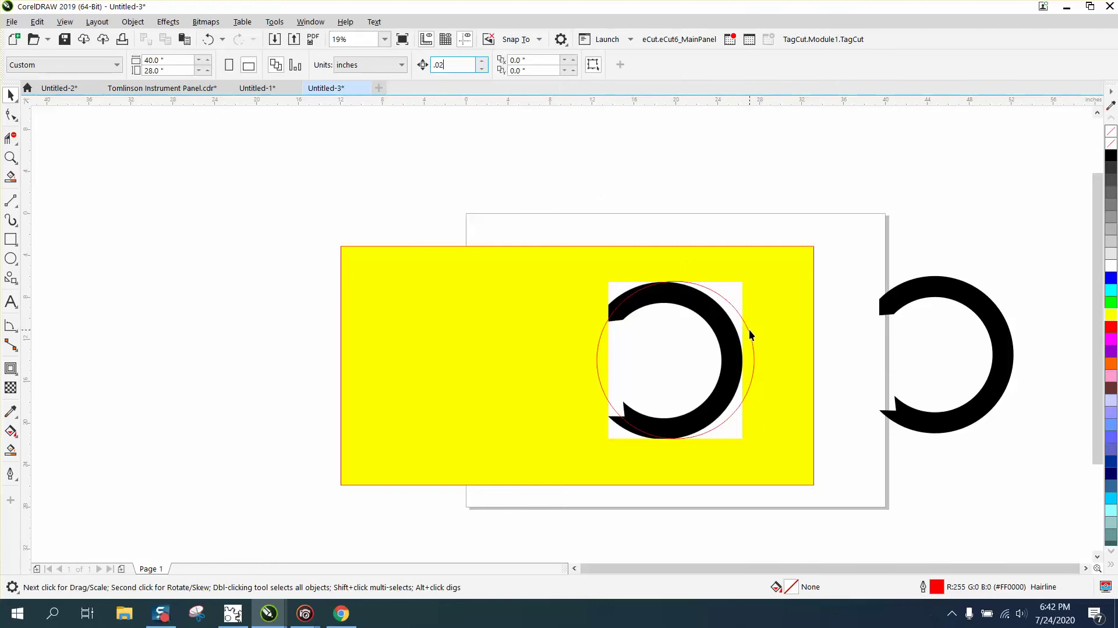
left_click(749, 330)
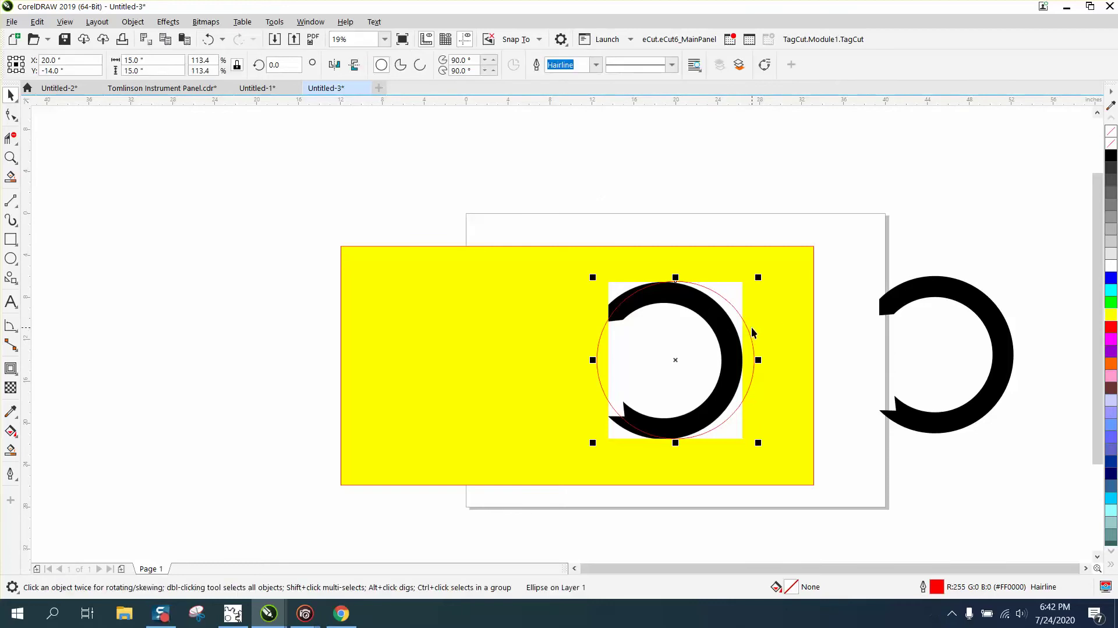
key("Left")
key("Left")
key("Left")
key("Left")
key("Left")
key("Left")
key("Left")
key("Left")
key("Left")
key("Left")
key("Left")
key("Left")
key("Left")
key("Left")
key("Left")
key("Left")
key("Left")
key("Left")
key("Left")
key("Left")
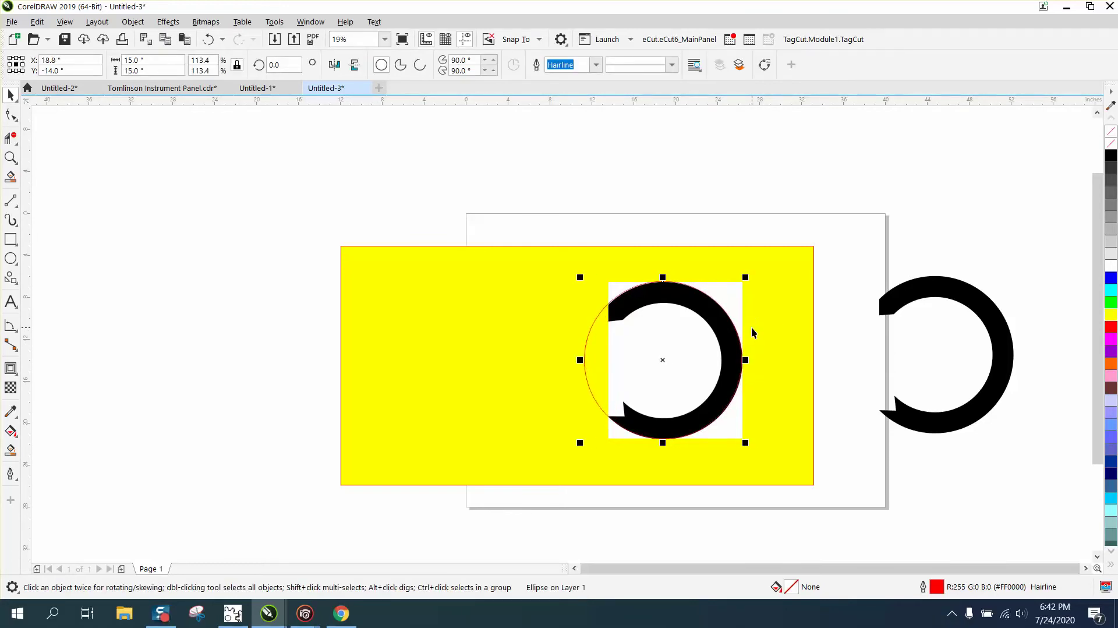
Step: Create concentric 13-inch and 11-inch copies of the construction circle
left_click(10, 158)
left_click_drag(461, 231, 928, 537)
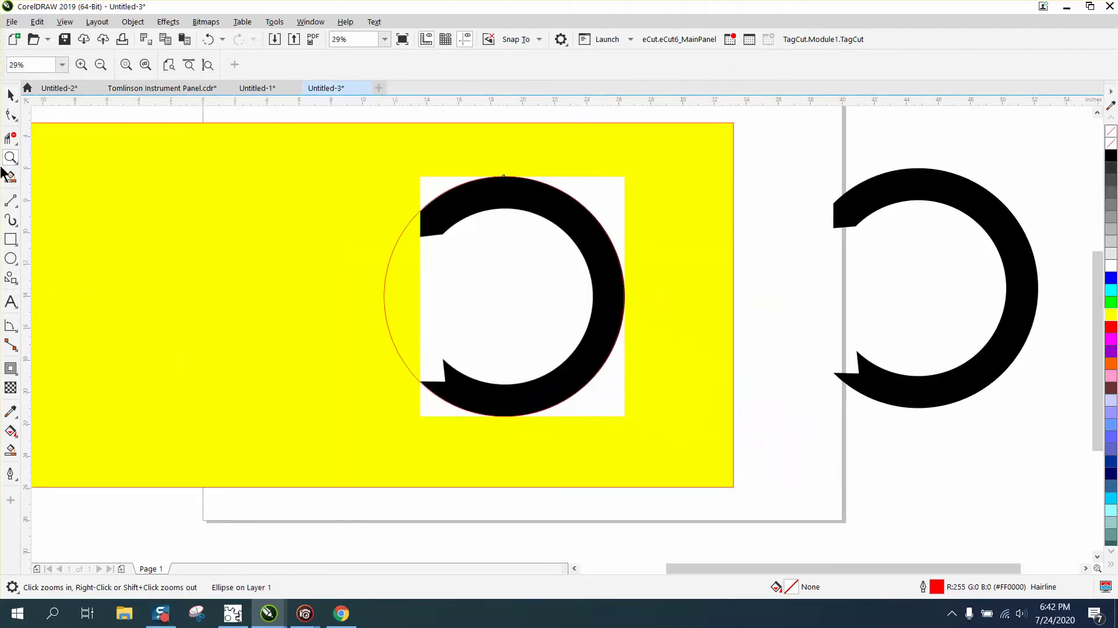
left_click(10, 95)
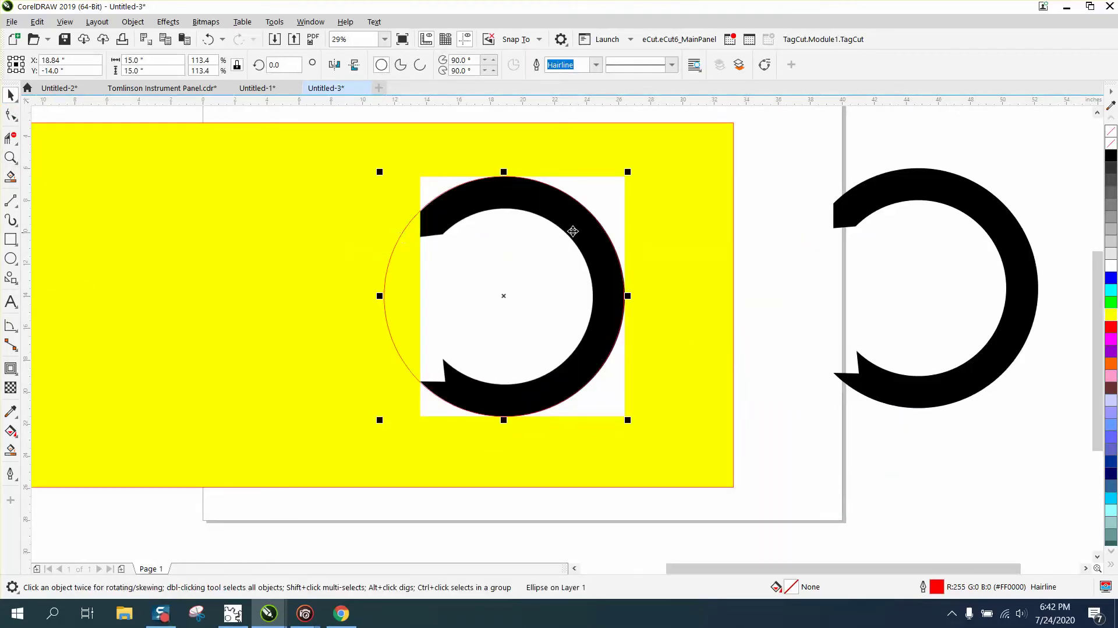
key("Escape")
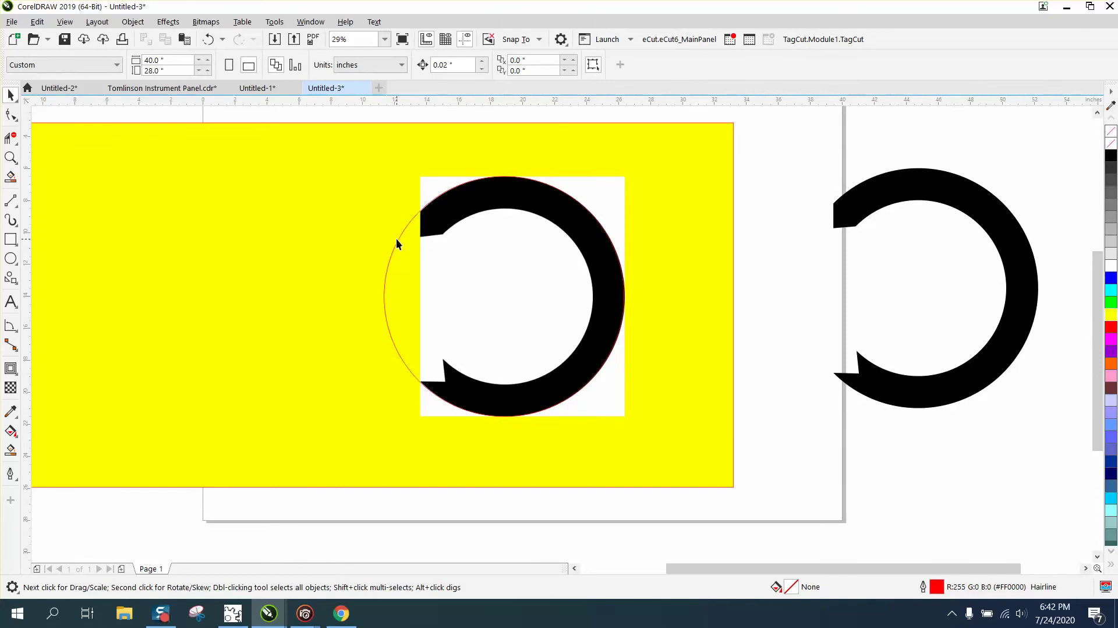
left_click(397, 240)
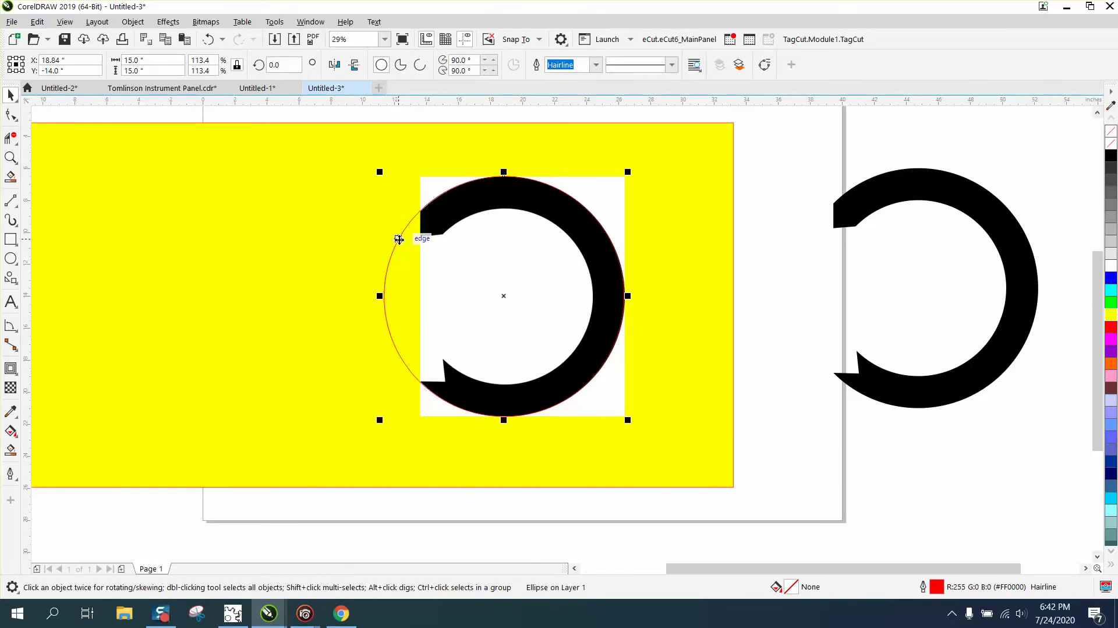
left_click(123, 60)
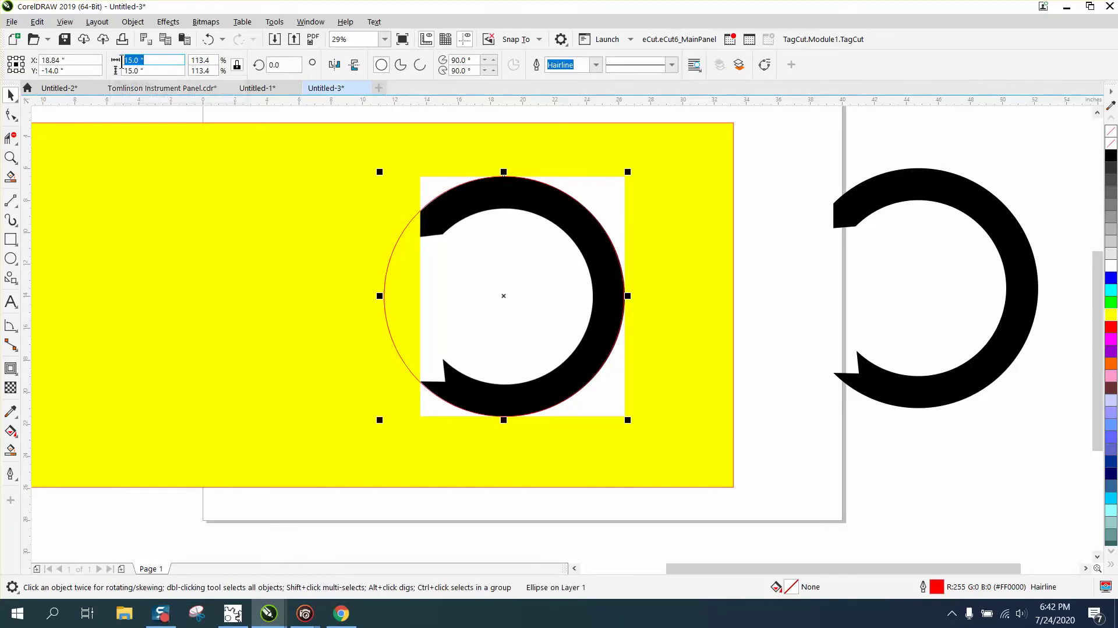
type("13")
key("Return")
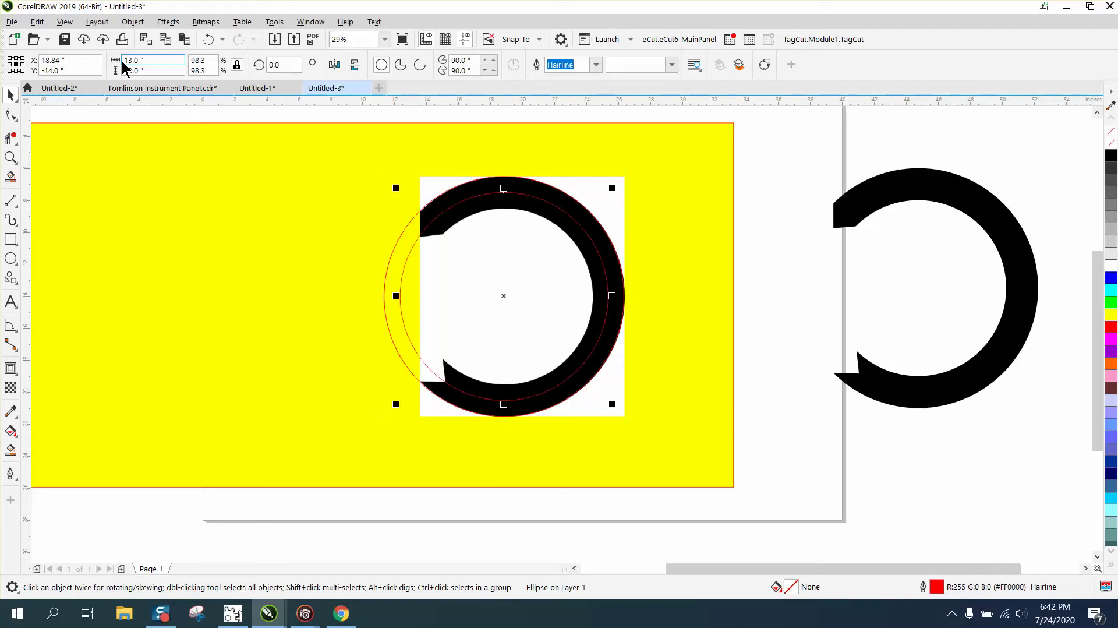
type("11")
key("Return")
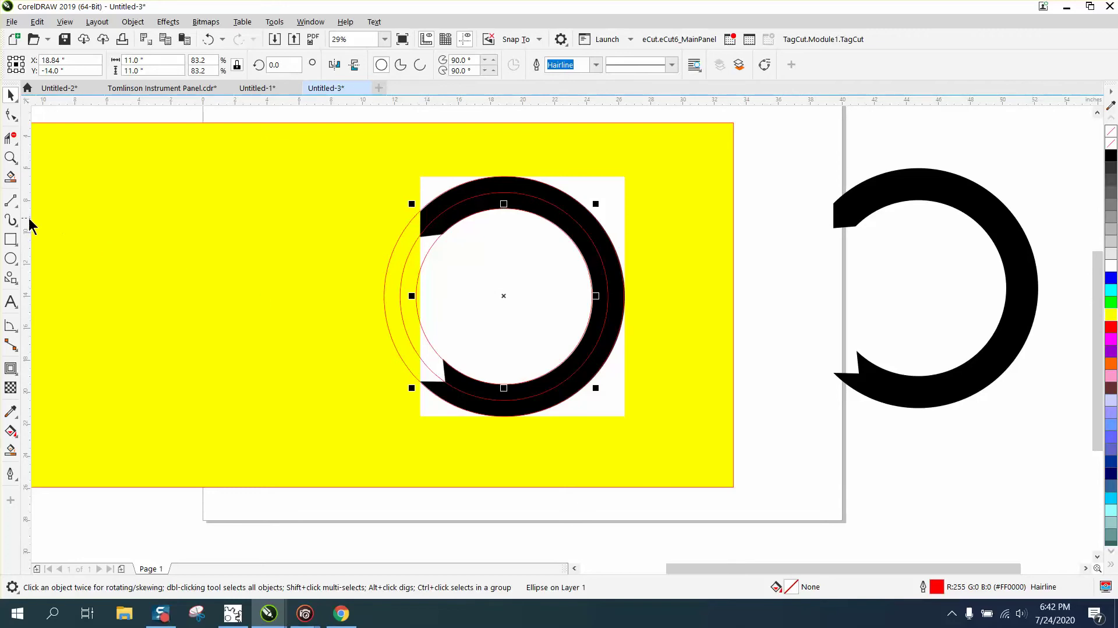
Step: Add a vertical guideline at the page centre
left_click_drag(28, 227, 479, 137)
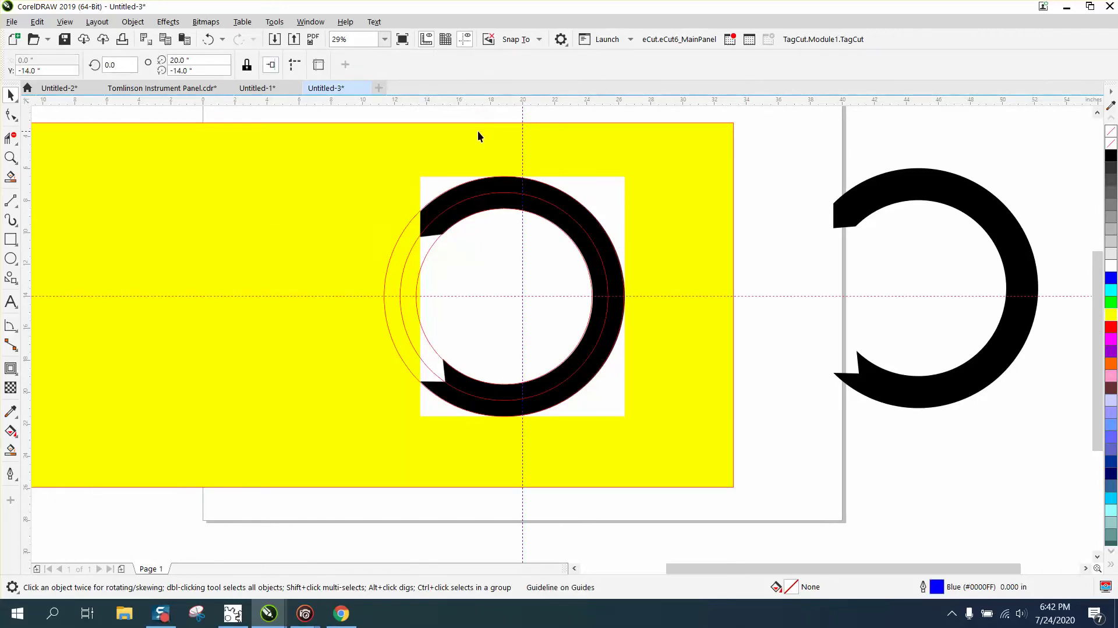
left_click(555, 212)
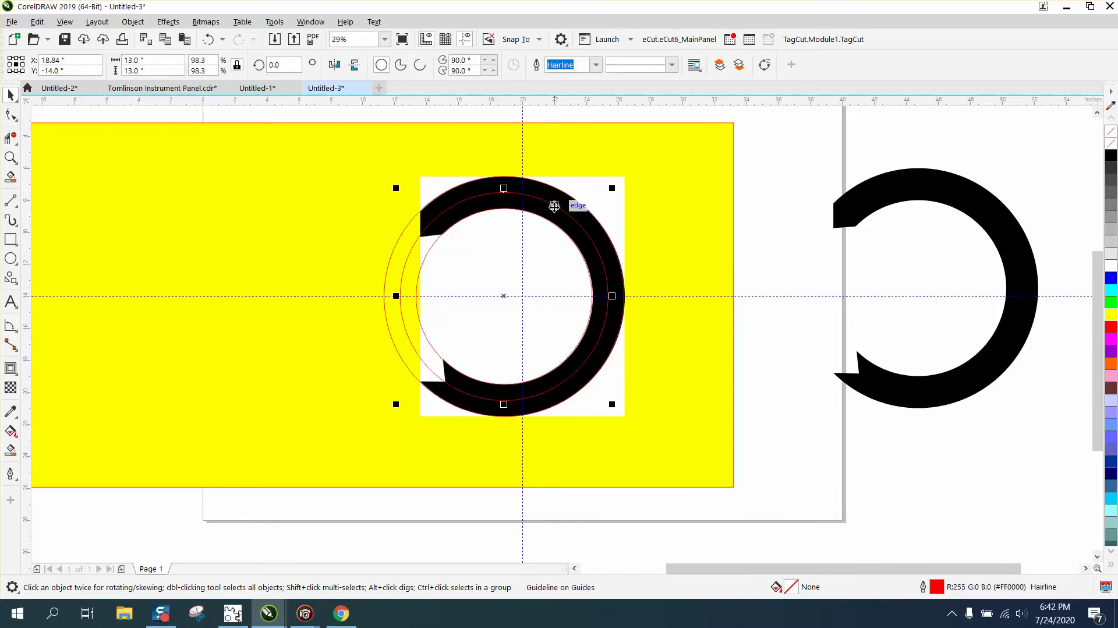
left_click(751, 199)
left_click(523, 173)
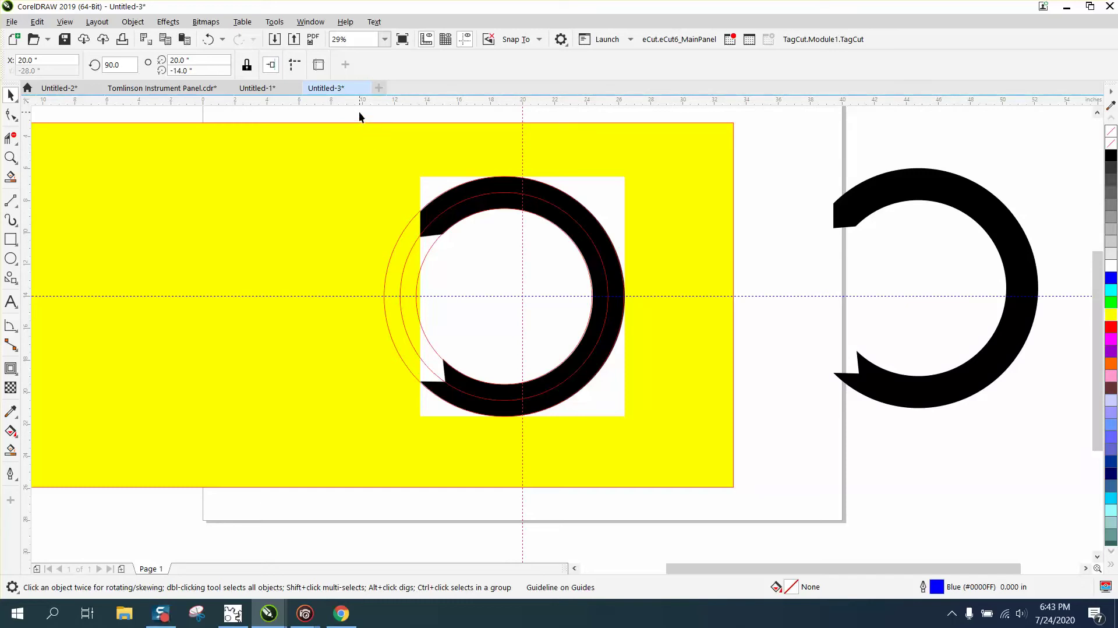
Step: Group the ring bitmap with its three circles and centre the group on the page
left_click_drag(367, 249, 669, 447)
key("ctrl+g")
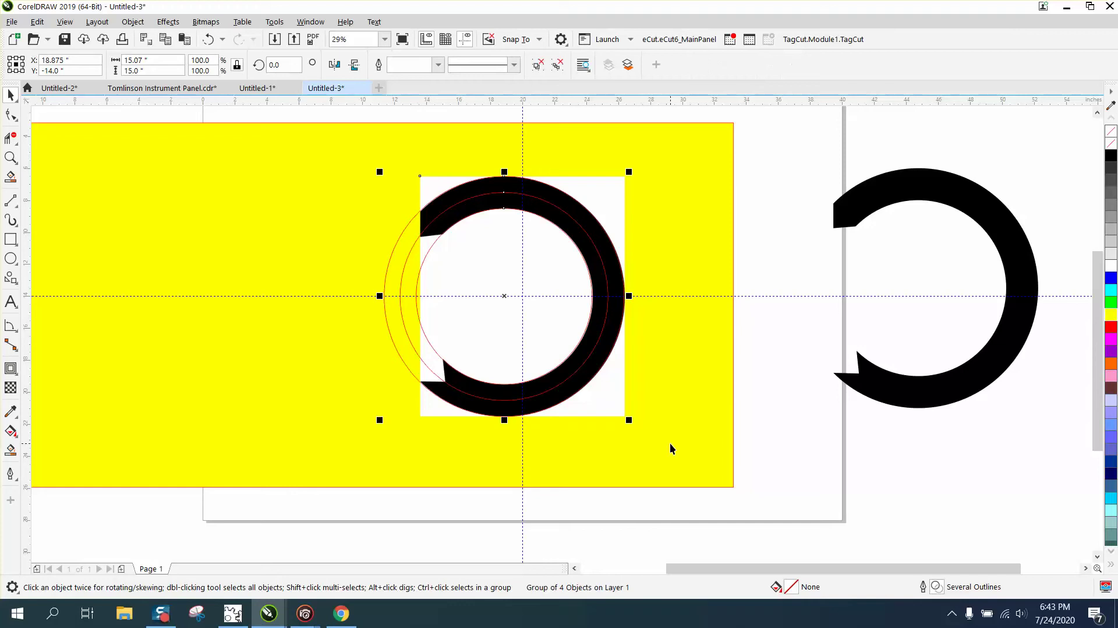
key("p")
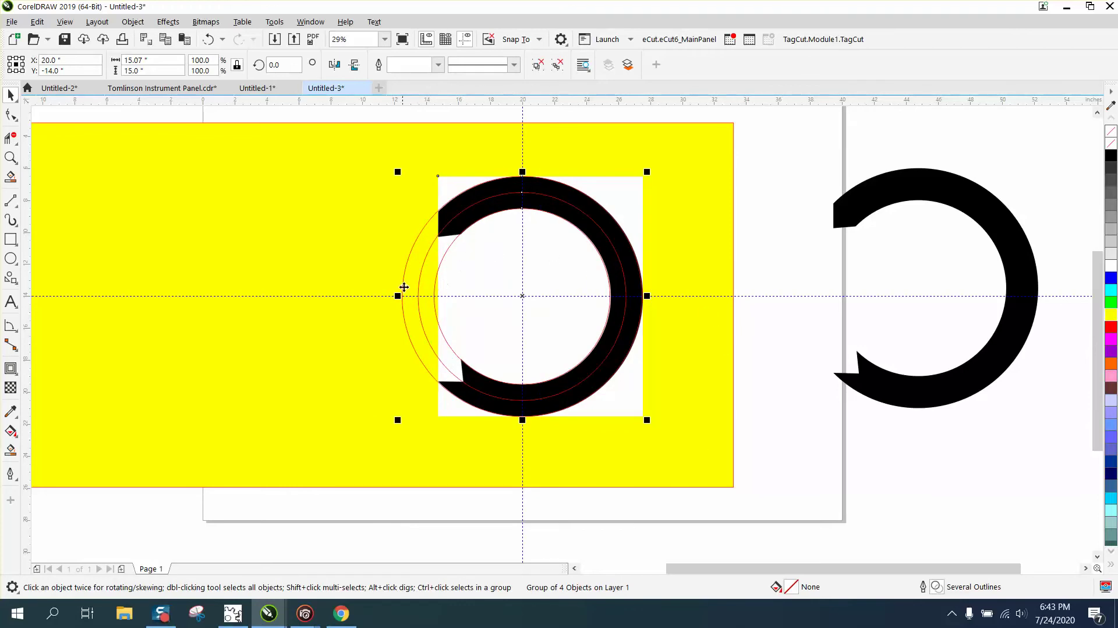
left_click(10, 157)
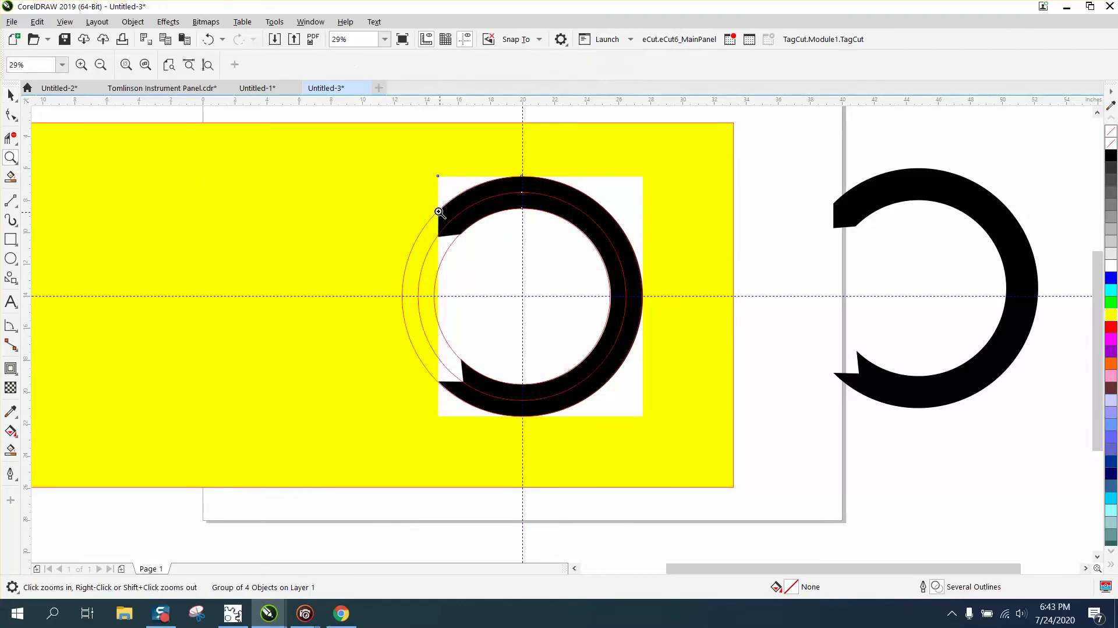
left_click_drag(415, 194, 487, 254)
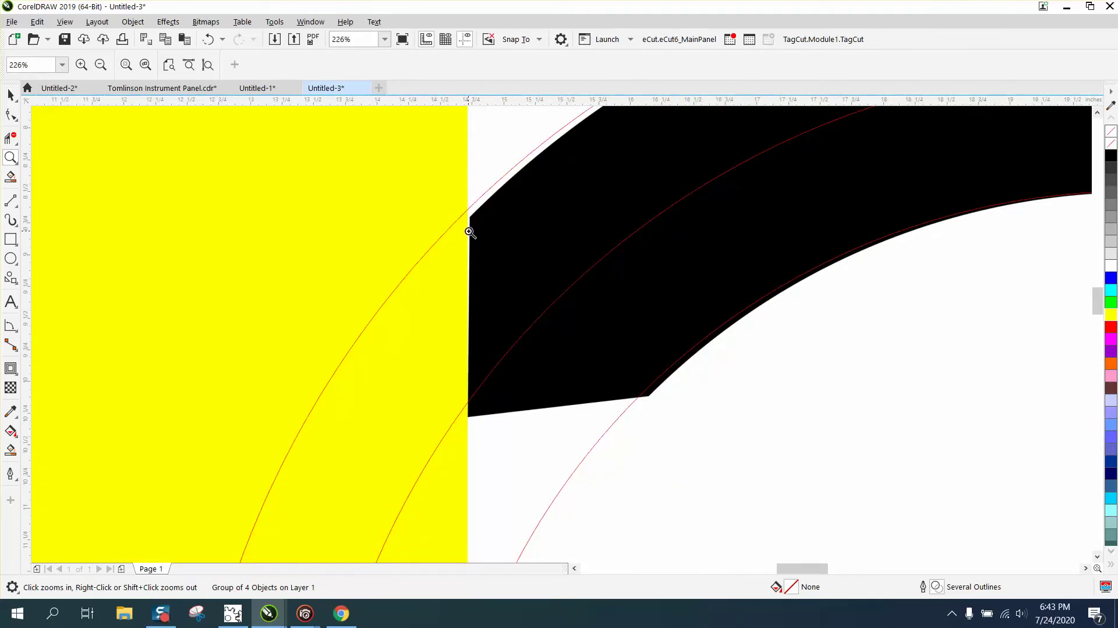
scroll(442, 244, "down", 2)
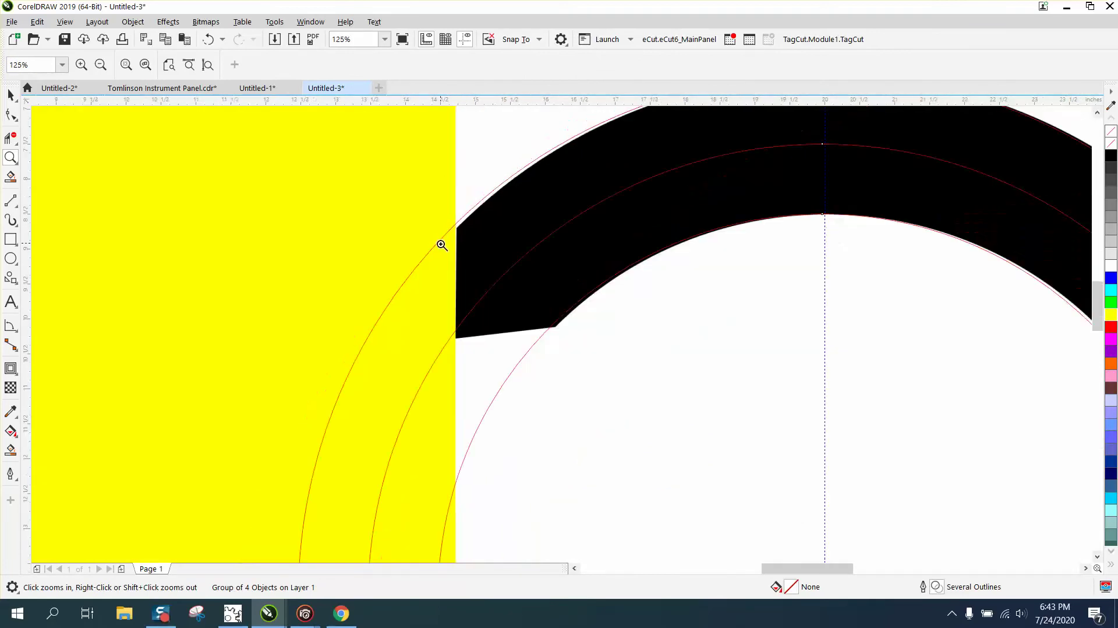
scroll(470, 264, "down", 1)
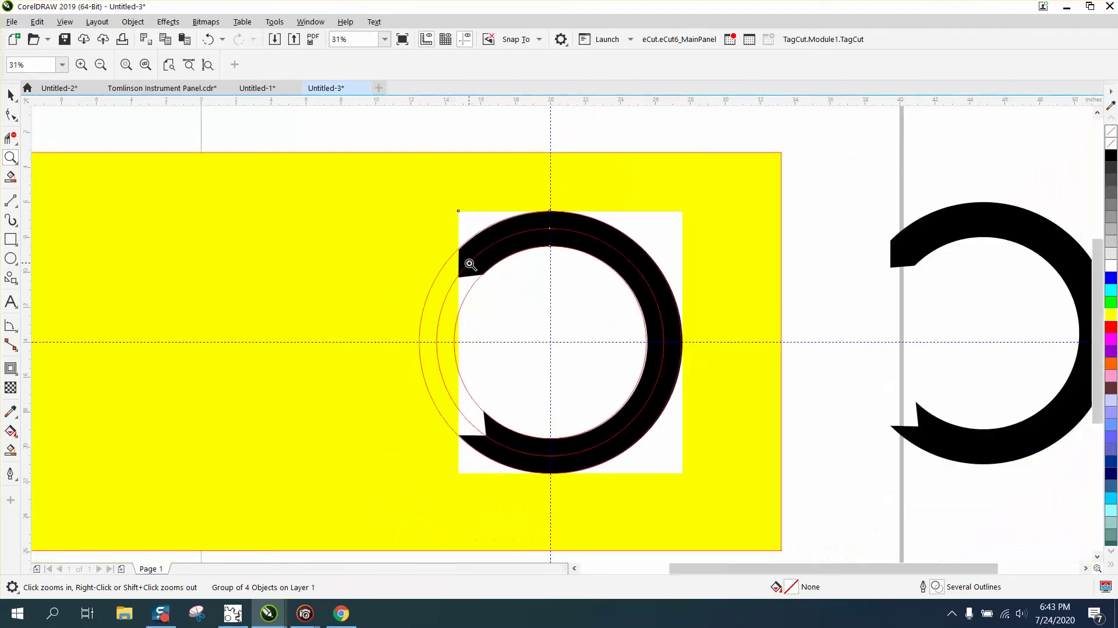
left_click(11, 95)
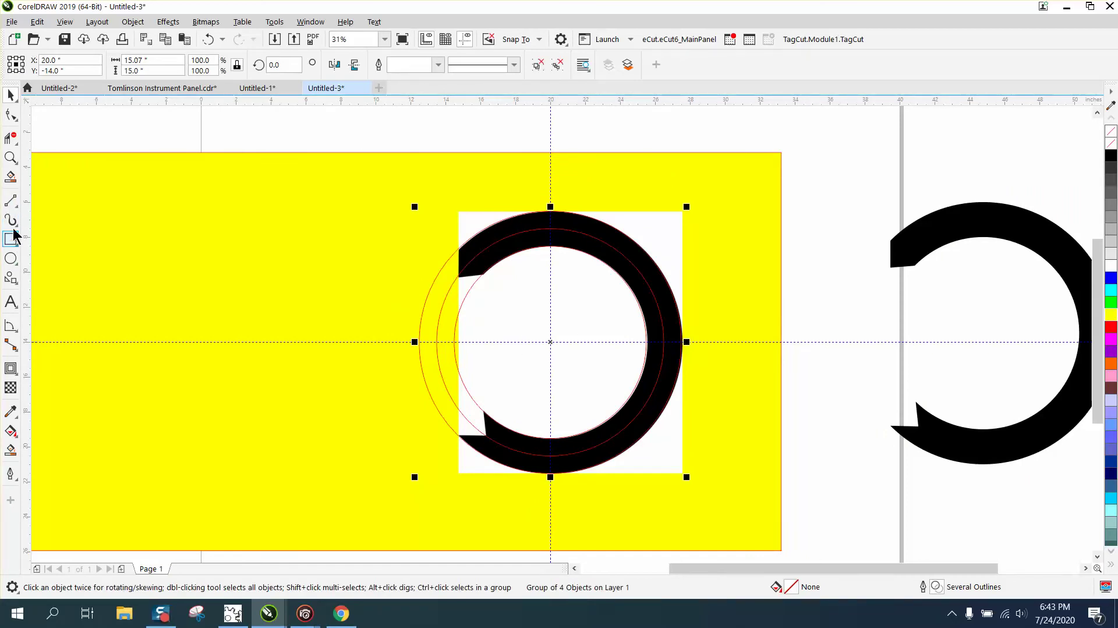
Step: Draw a vertical line through the circle centre and rotate it to 55°
left_click(12, 203)
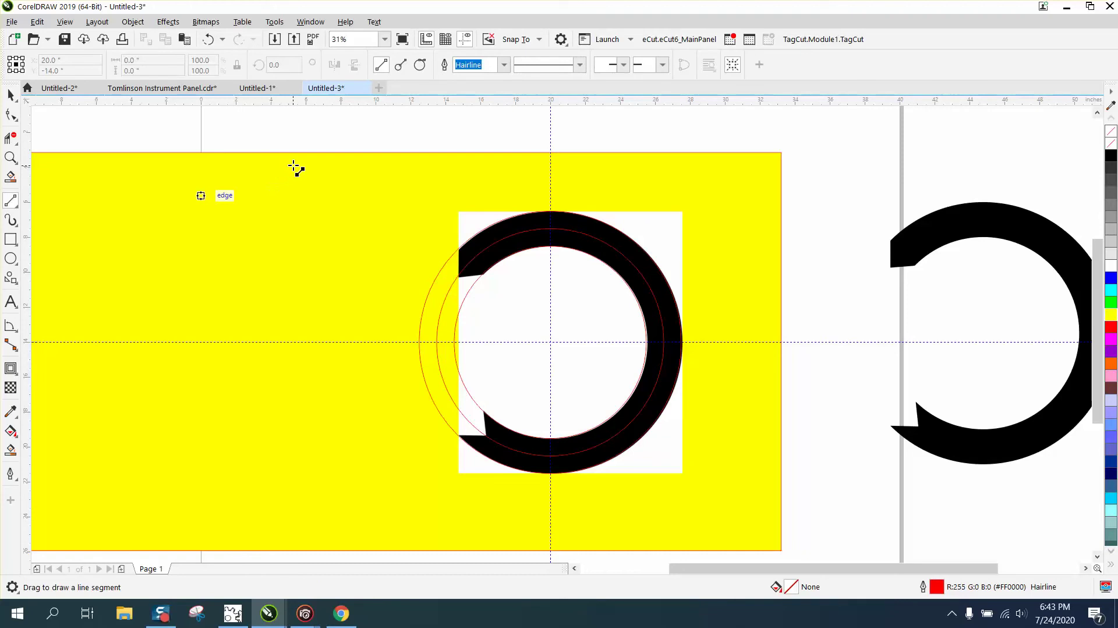
left_click_drag(283, 187, 299, 494)
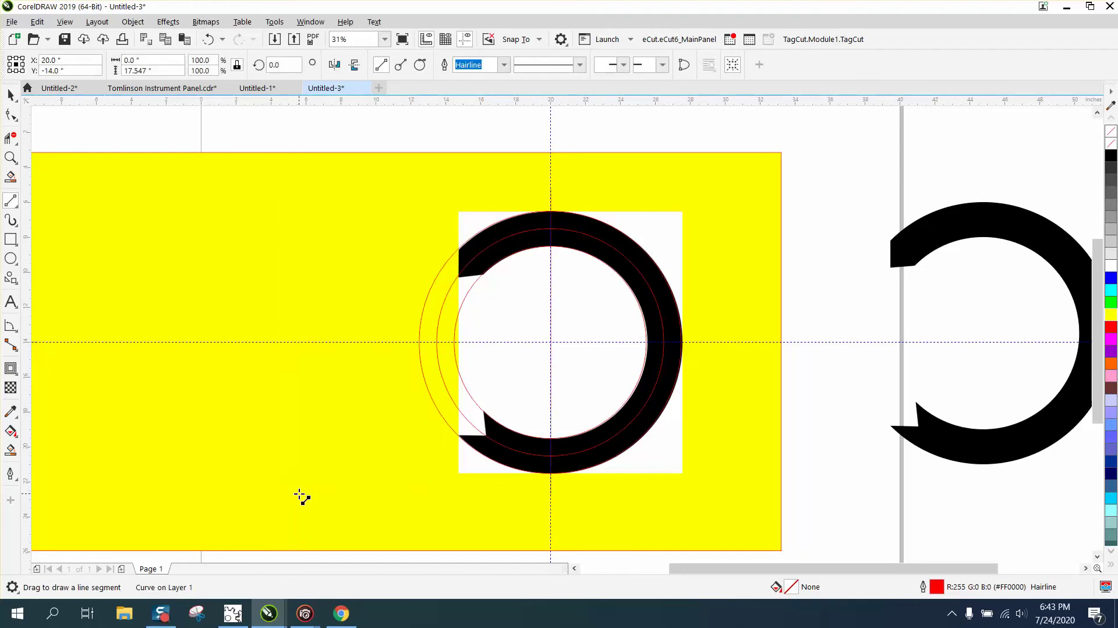
left_click(10, 94)
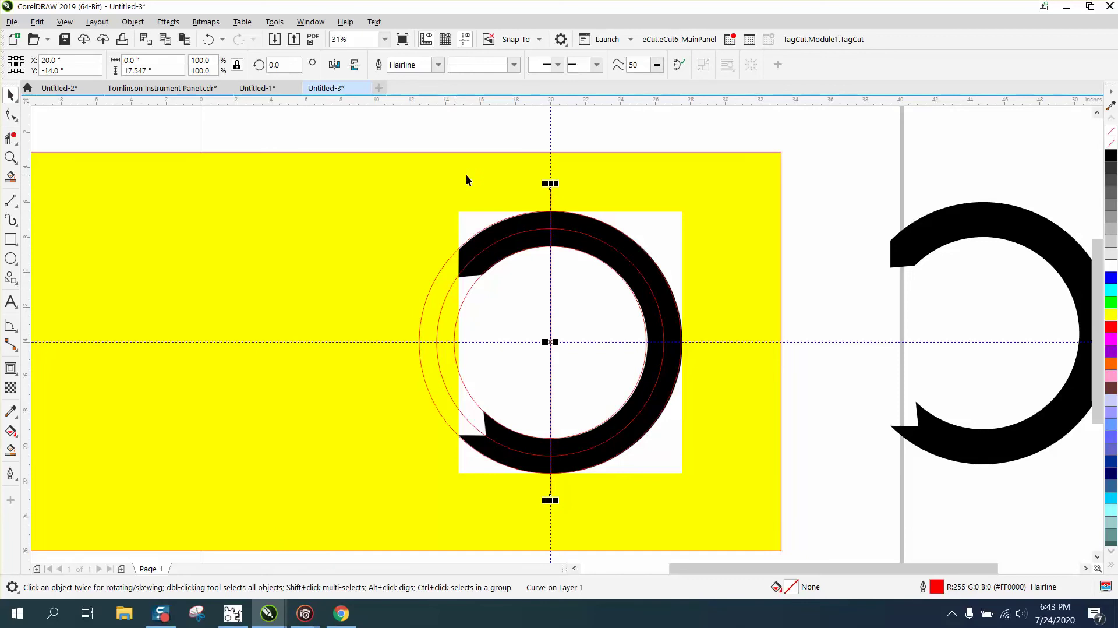
left_click(550, 341)
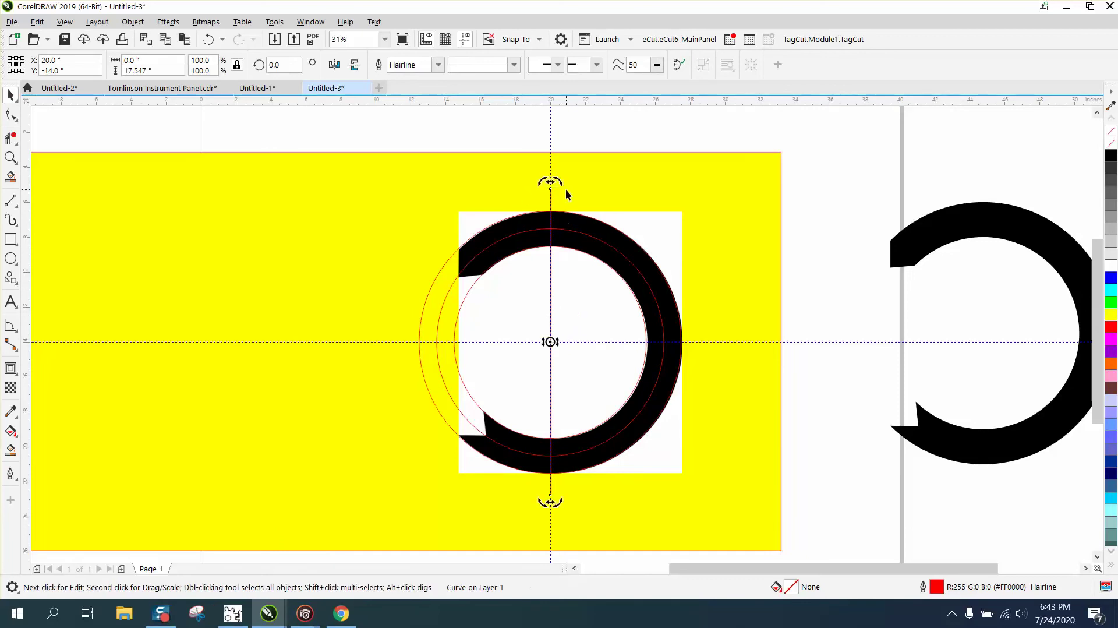
left_click_drag(557, 182, 415, 238)
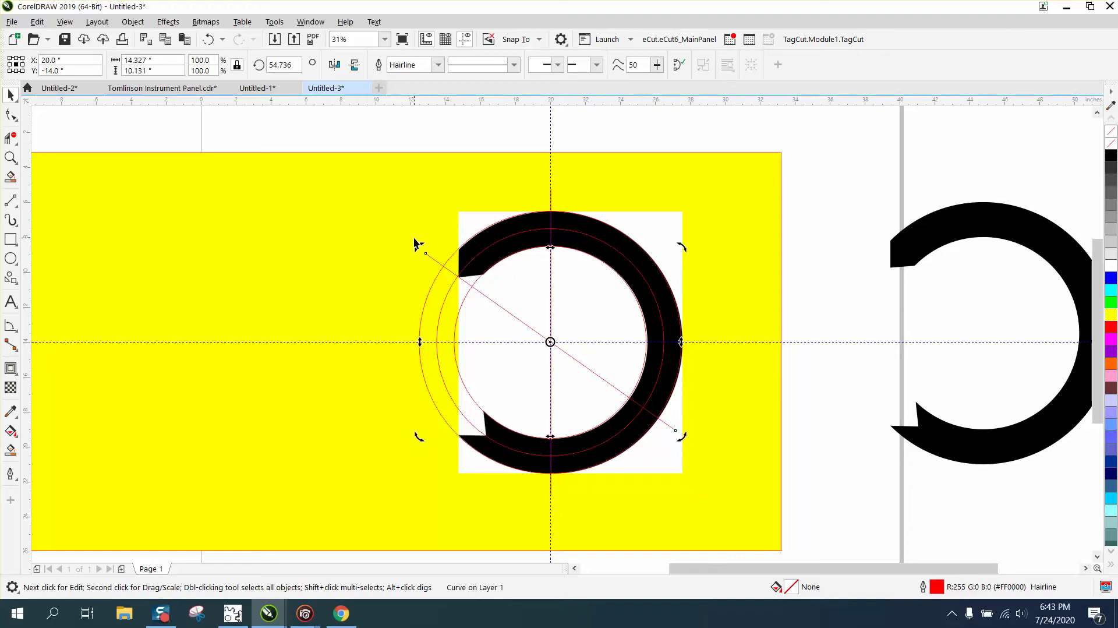
left_click(290, 66)
left_click_drag(297, 65, 241, 66)
type("55")
key("Return")
Step: Rotate the second vertical line to -55°, then slightly further counter-clockwise
left_click(550, 277)
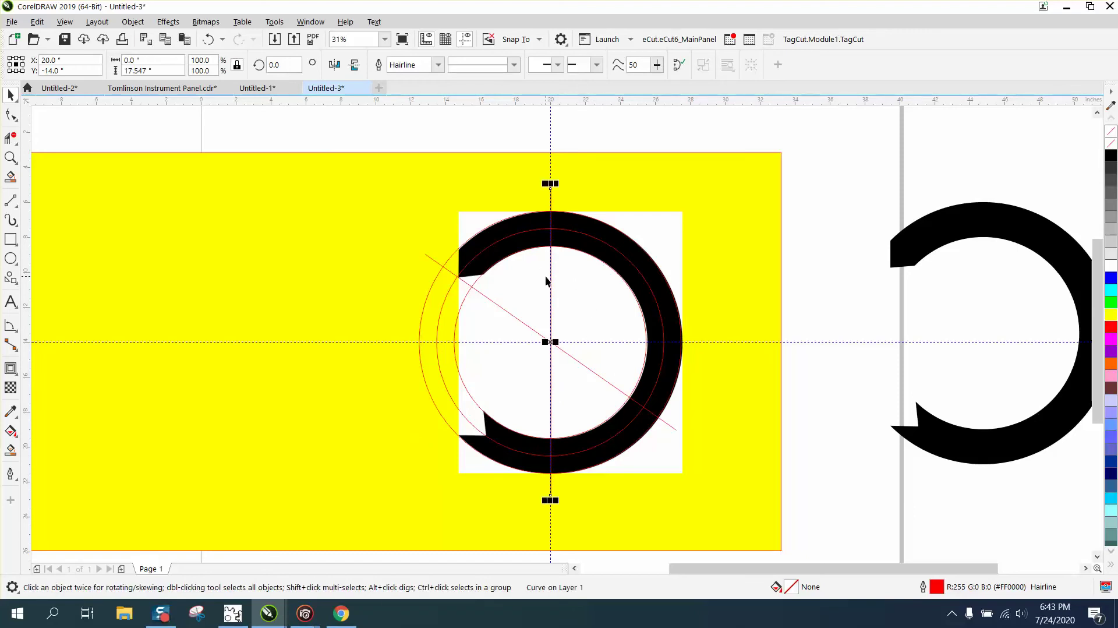
left_click(270, 64)
type("-")
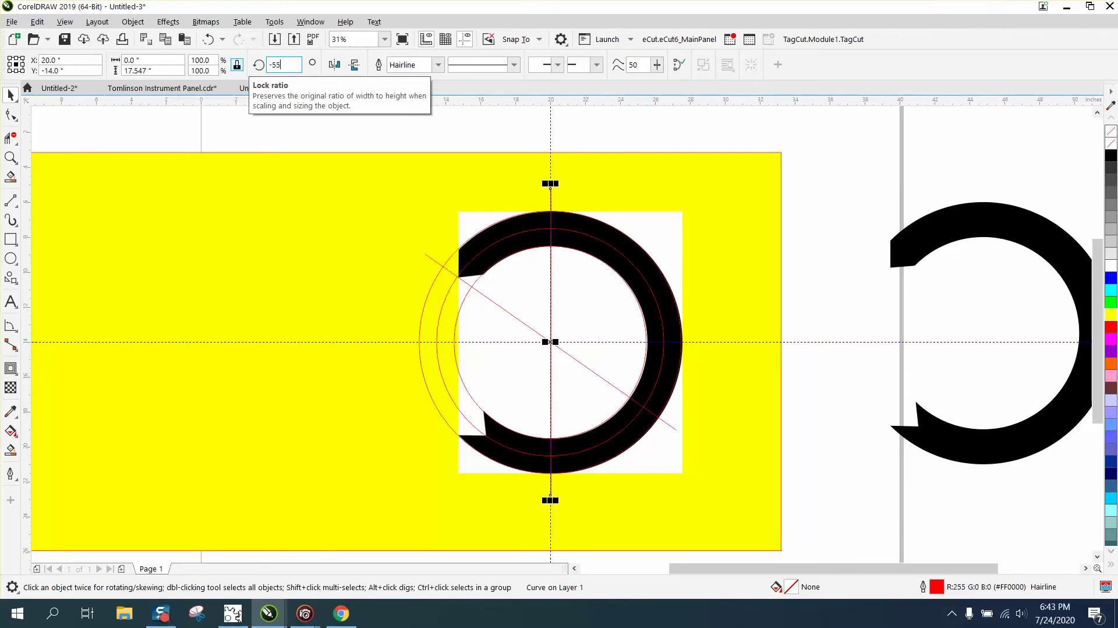
type("55")
key("Return")
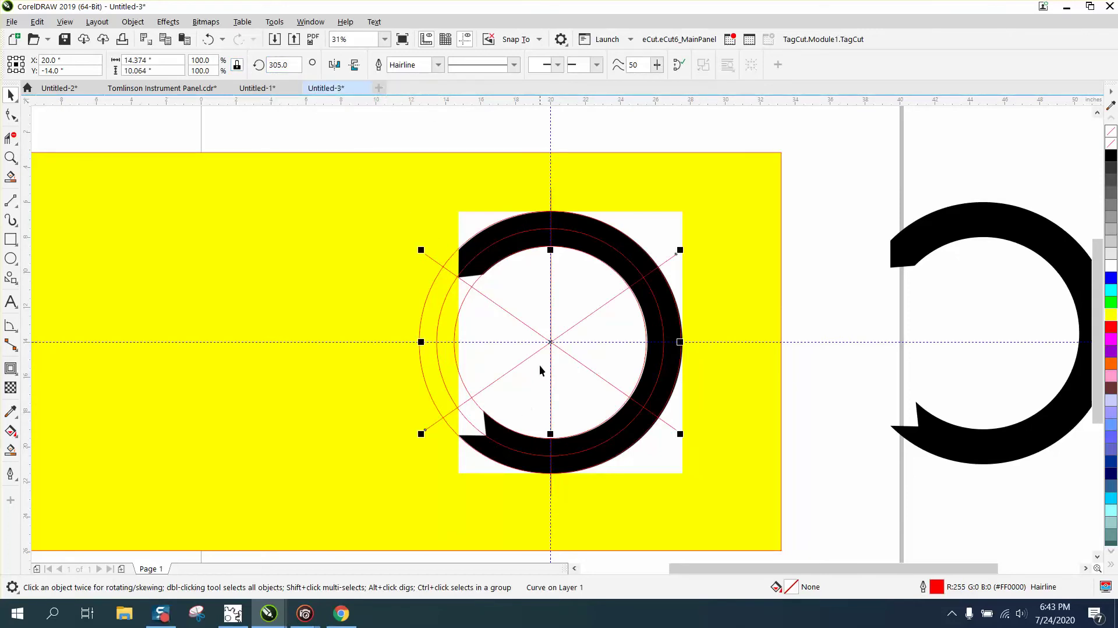
left_click(547, 340)
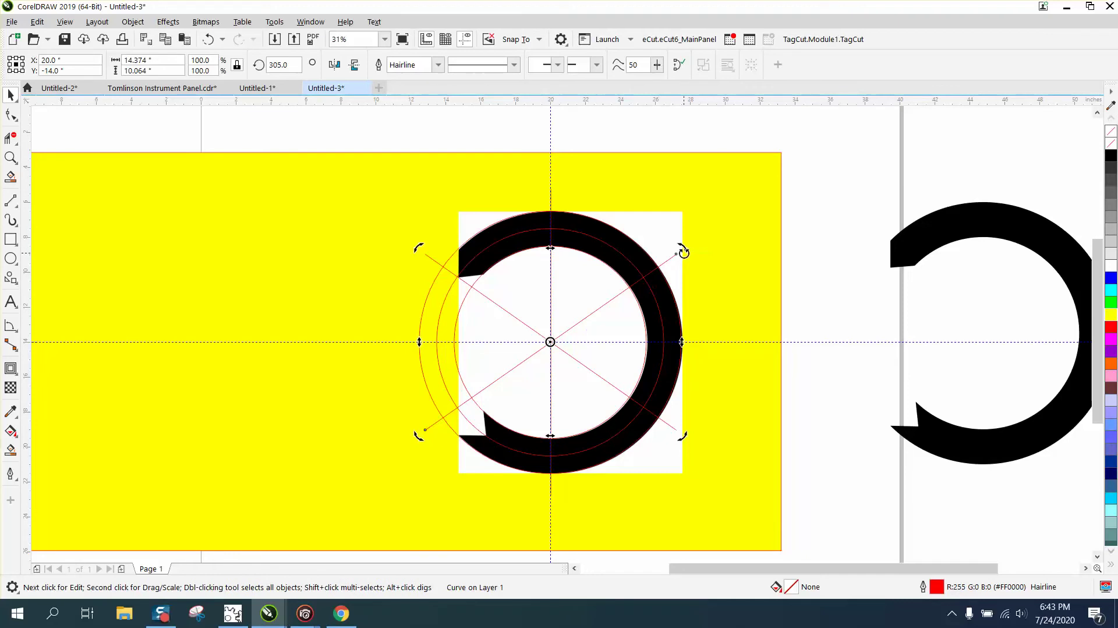
left_click_drag(683, 250, 664, 227)
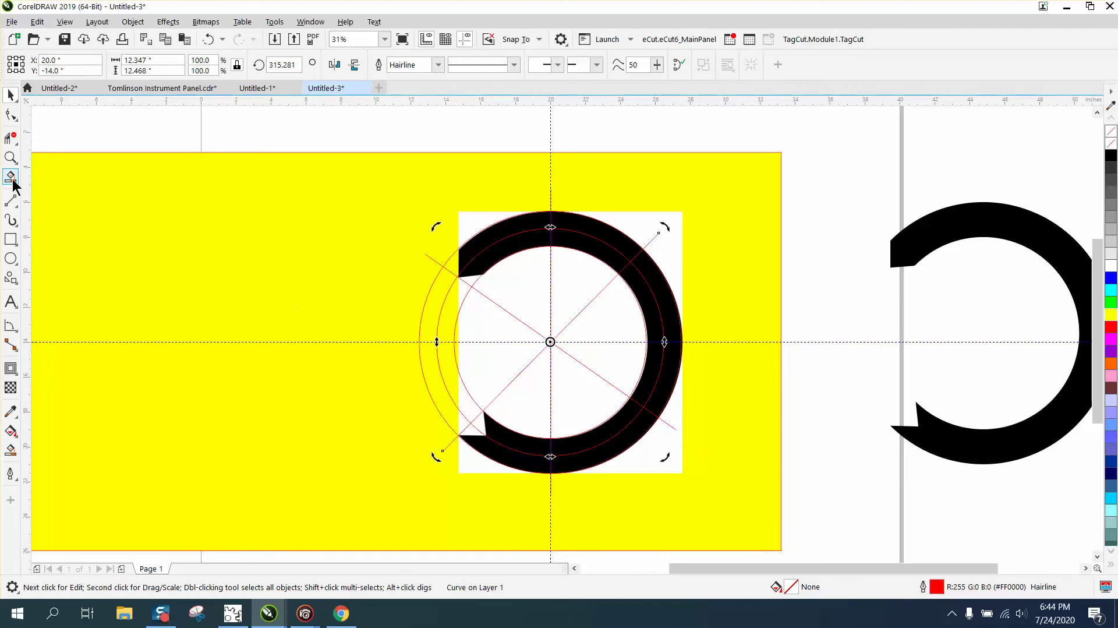
Step: Rotate the upper-left diagonal to line up with the upper notch edge
left_click(11, 157)
left_click_drag(367, 192, 731, 401)
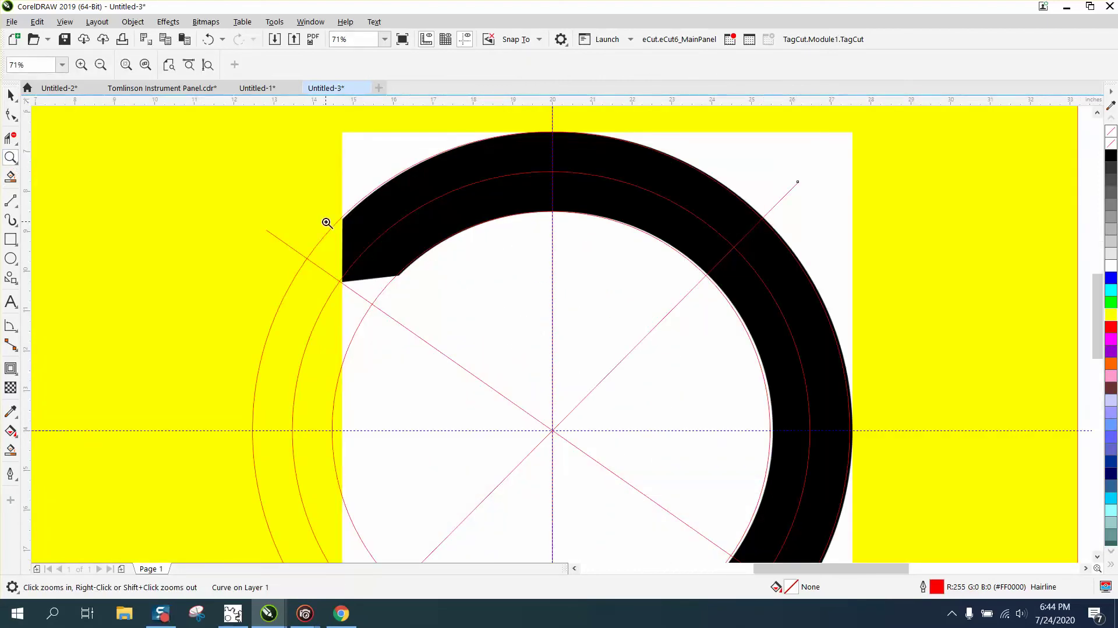
left_click(10, 94)
left_click(278, 239)
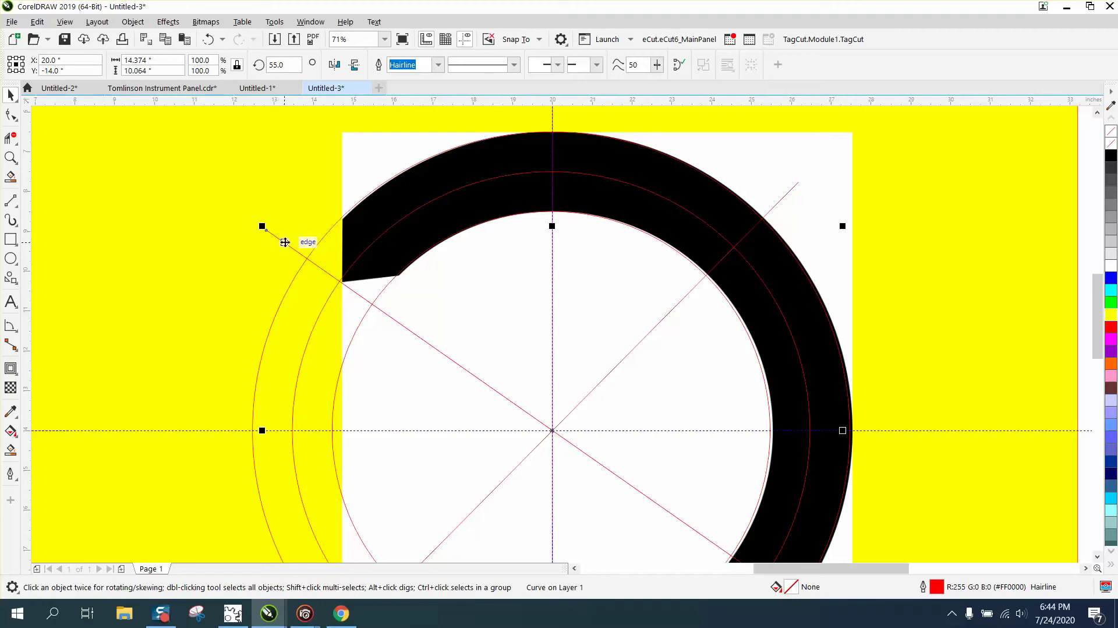
left_click(277, 240)
left_click_drag(261, 217, 299, 186)
scroll(281, 209, "down", 2)
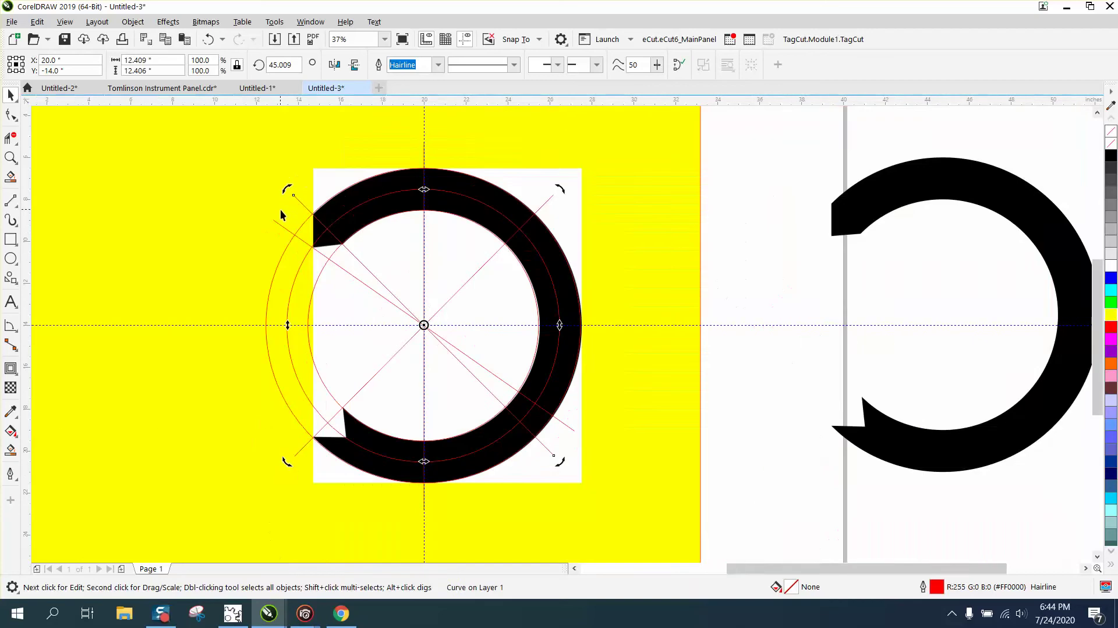
Step: Rotate the other diagonal to about 325° along the lower notch edge
left_click(367, 384)
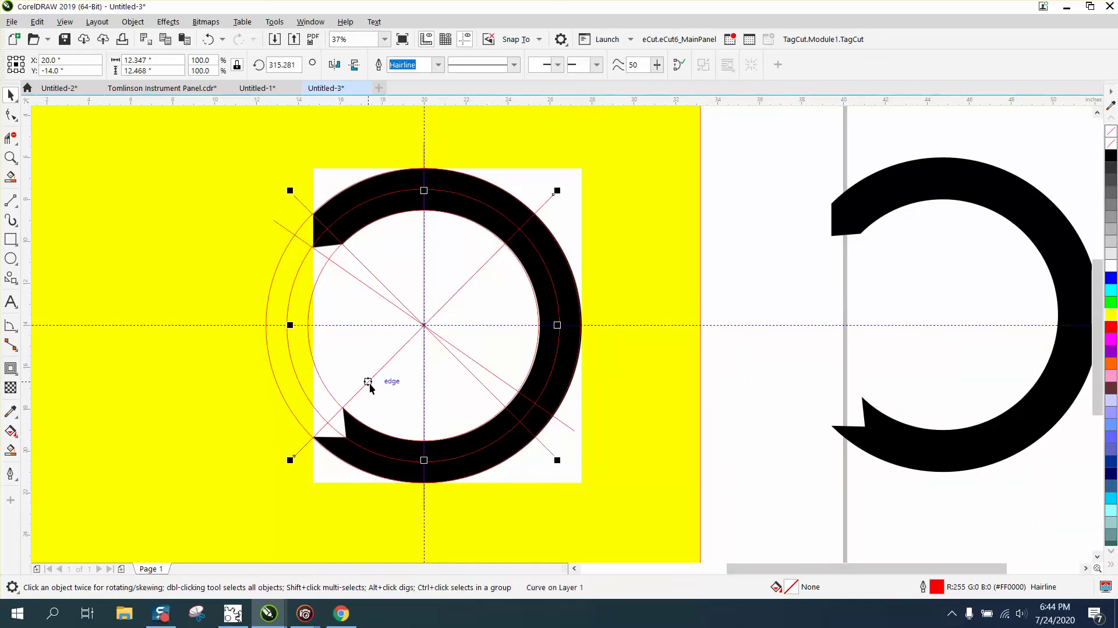
left_click(381, 367)
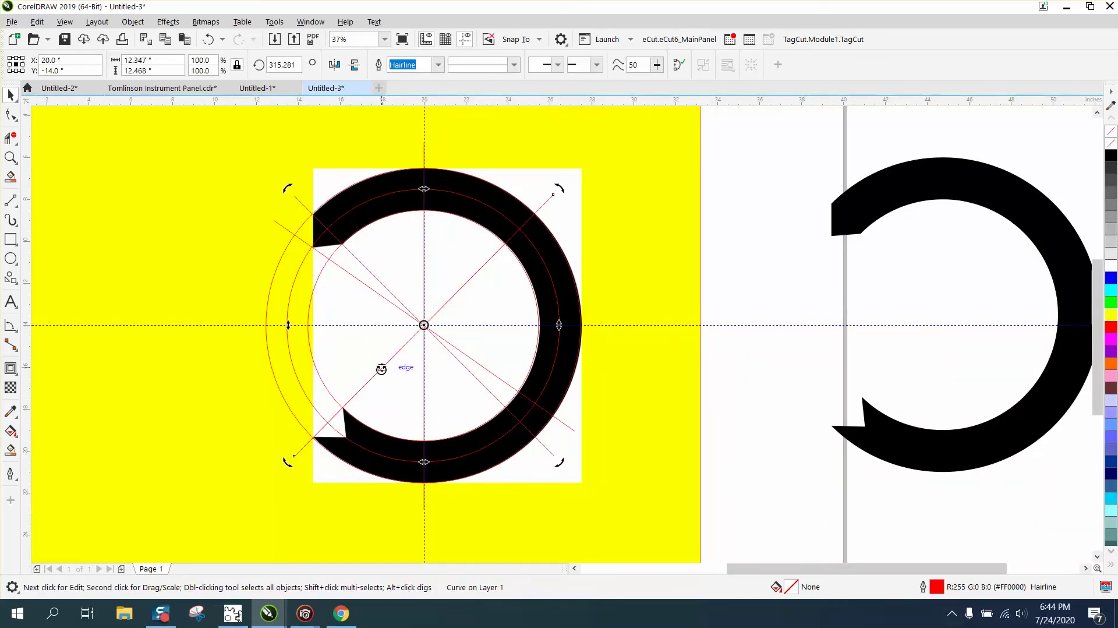
left_click_drag(289, 461, 316, 473)
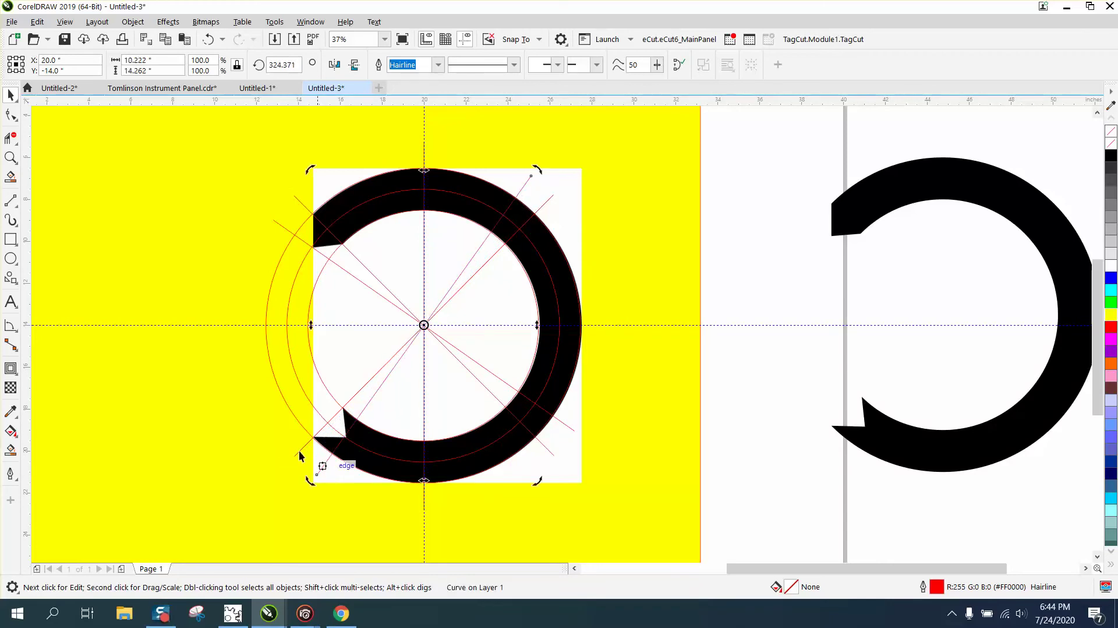
left_click(11, 158)
left_click_drag(314, 412, 410, 478)
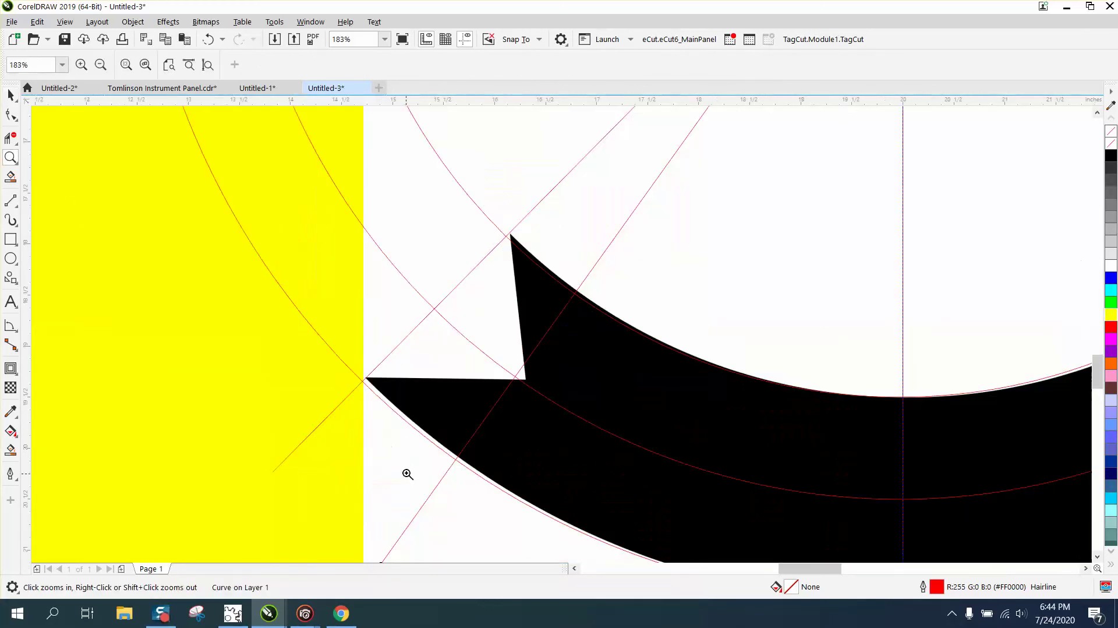
left_click(10, 95)
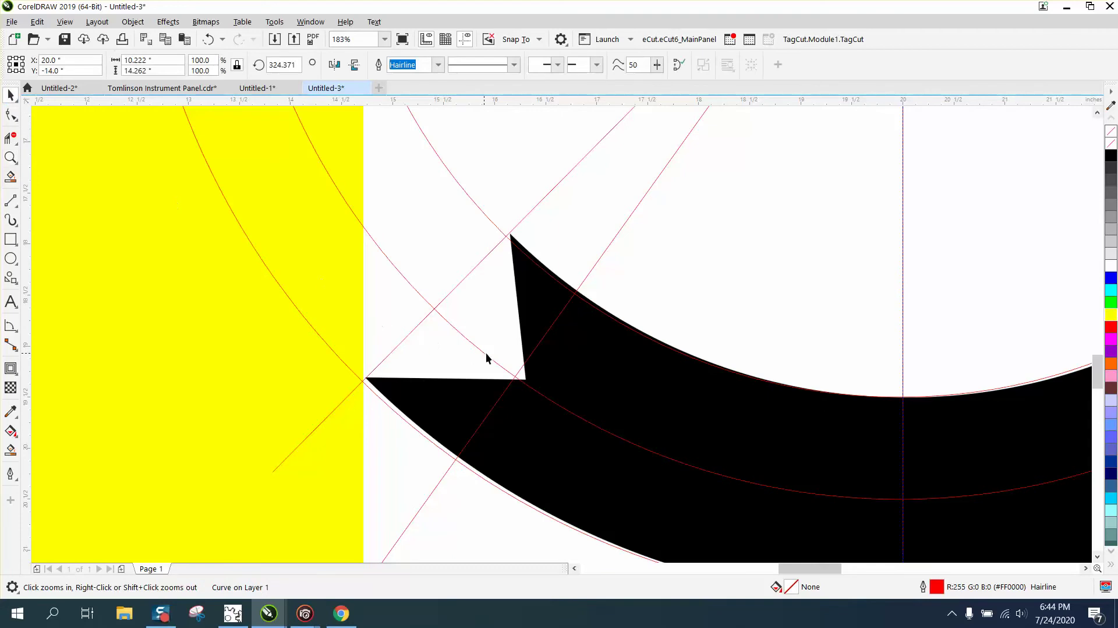
left_click(521, 368)
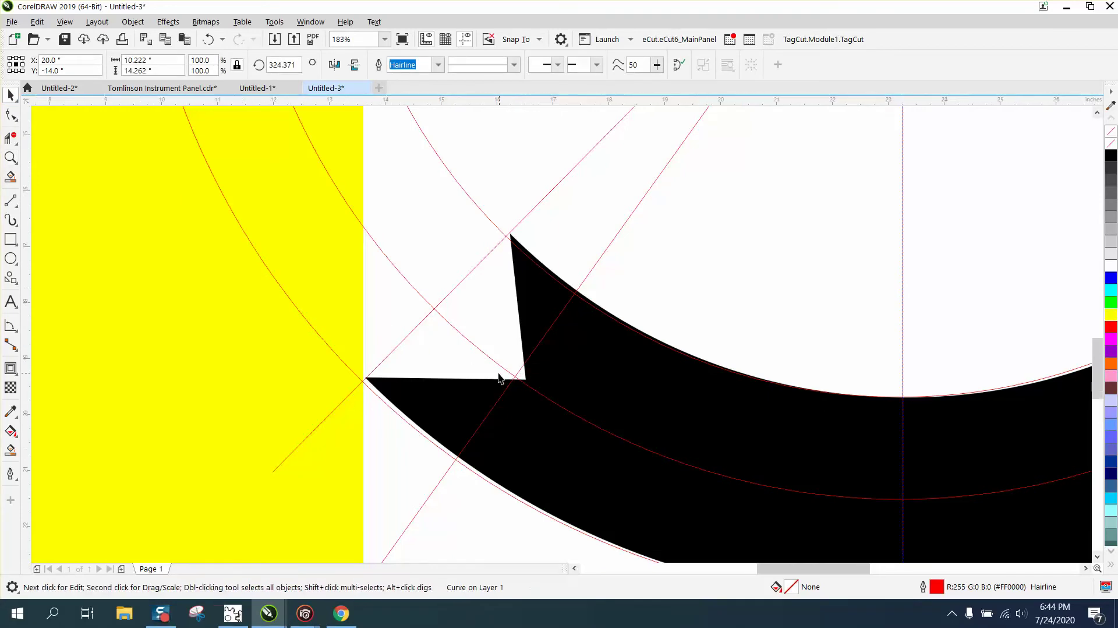
scroll(499, 374, "down", 2)
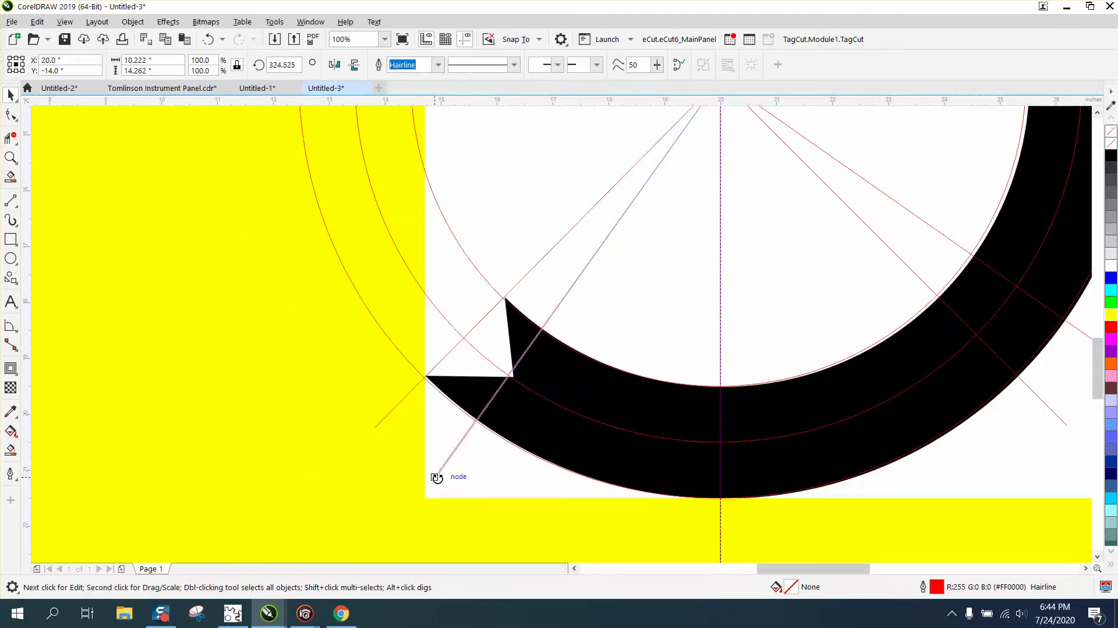
left_click_drag(434, 478, 439, 479)
scroll(325, 393, "down", 2)
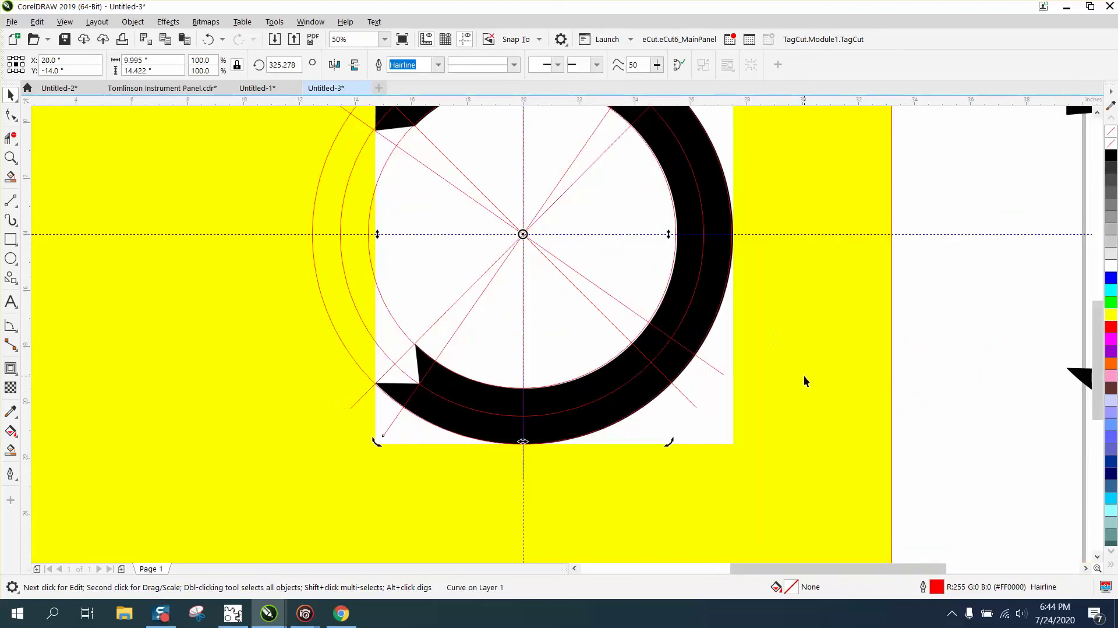
Step: Set the nudge distance to 16 inches and move the ring group 16 inches left
left_click(730, 348)
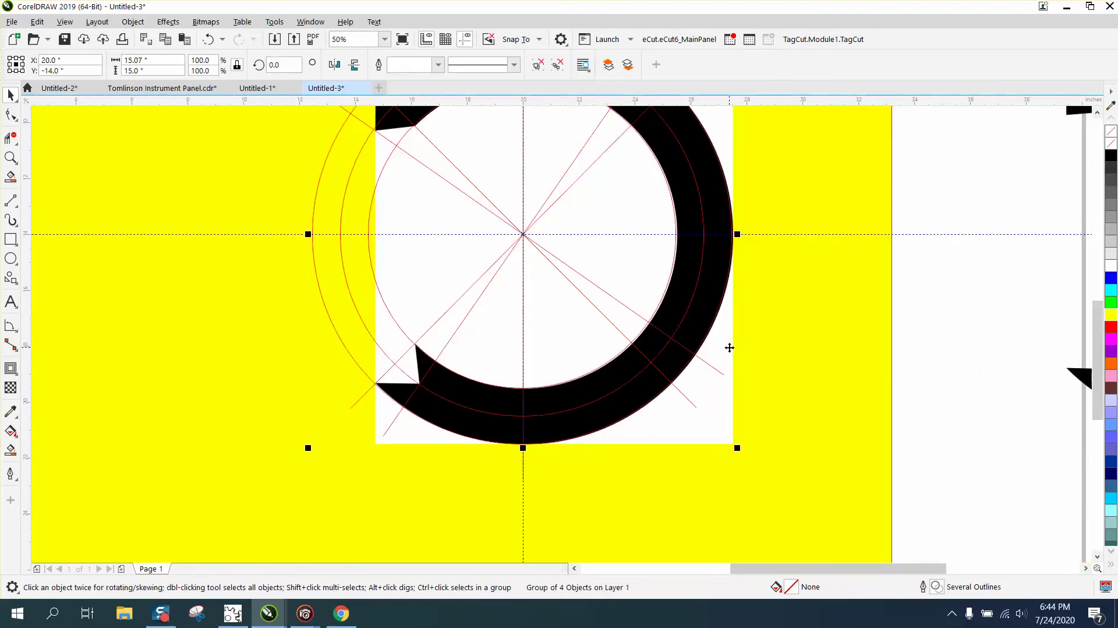
key("Delete")
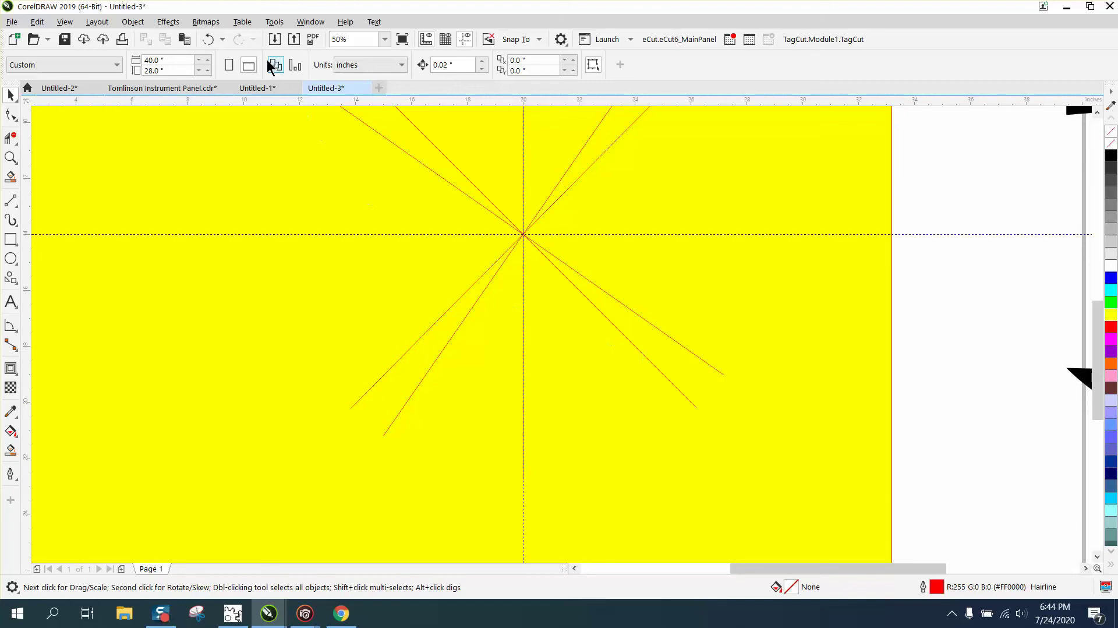
left_click(209, 40)
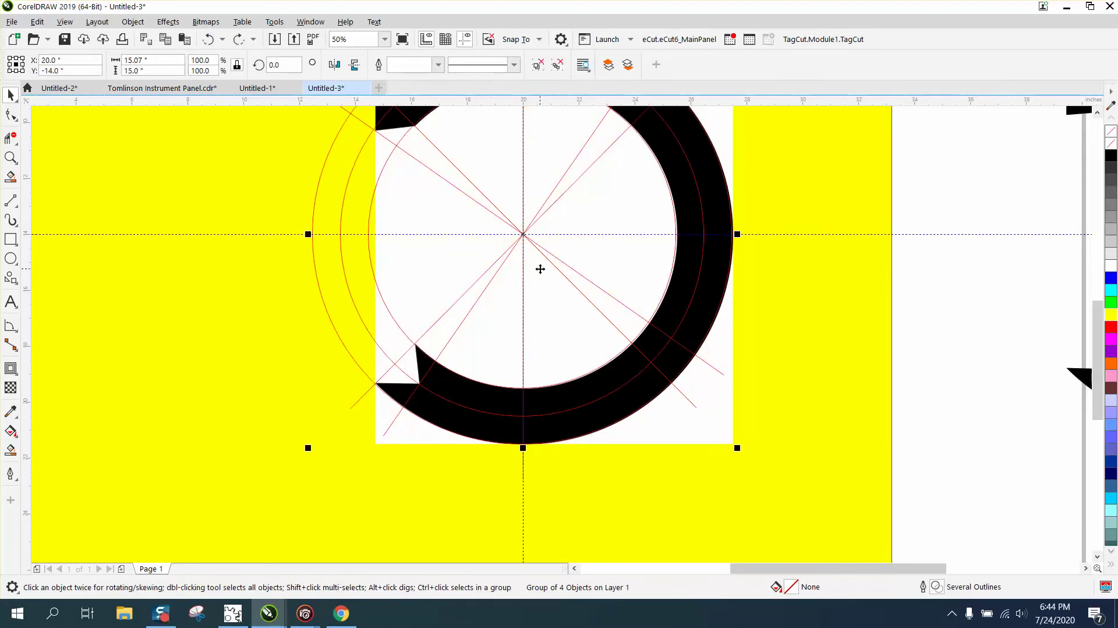
left_click(970, 304)
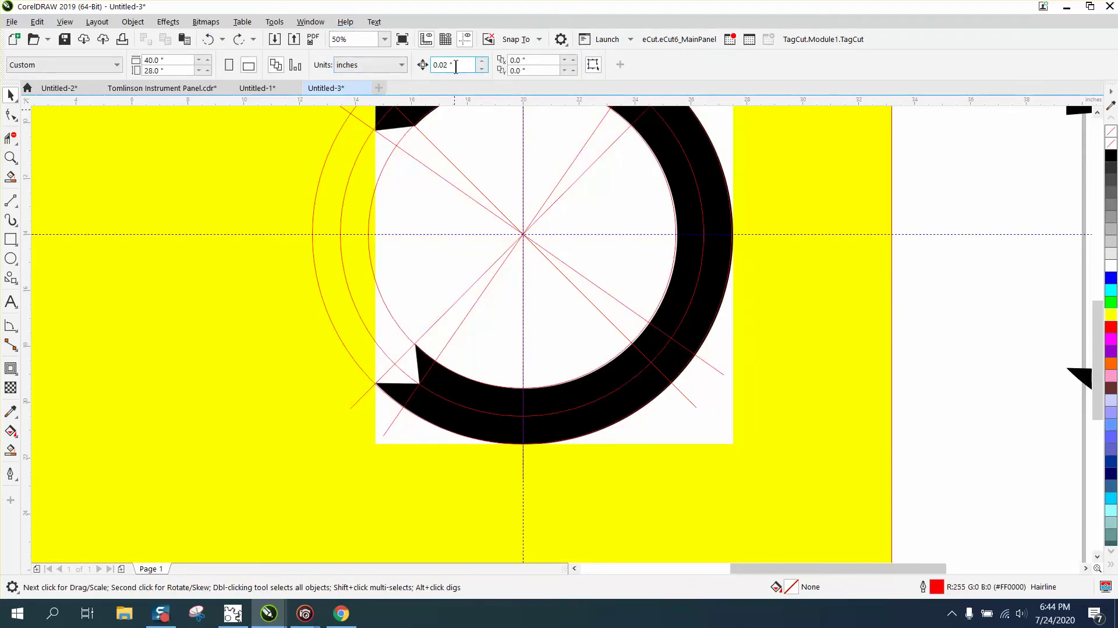
type("16")
left_click(715, 397)
key("Left")
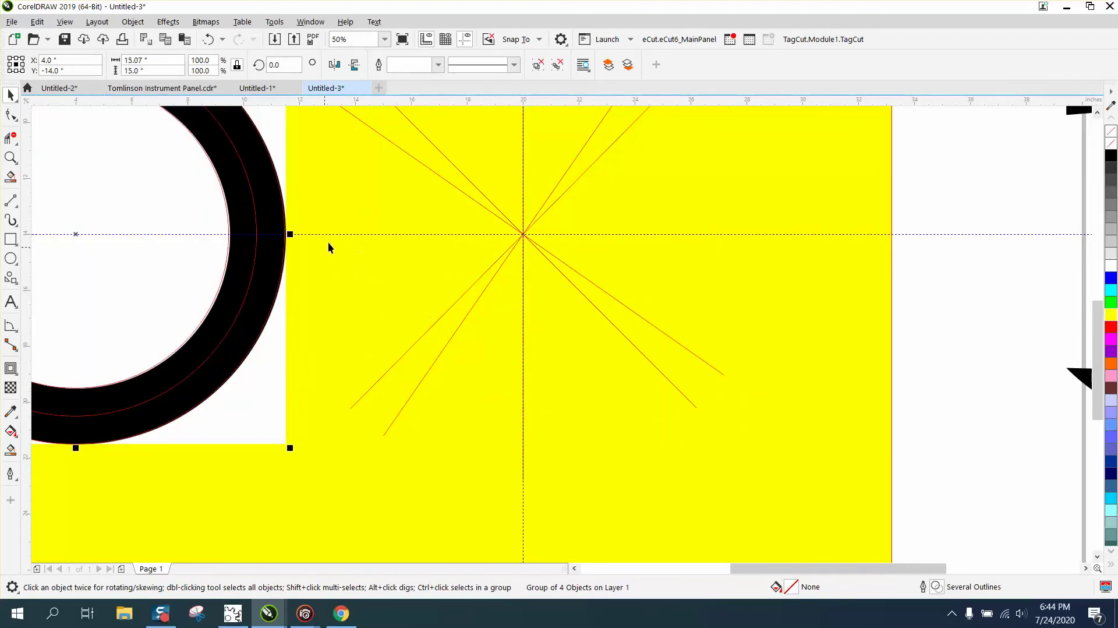
Step: Ungroup the ring group and shift the circle.jpg bitmap out of view to the left
left_click(133, 22)
mouse_move(151, 253)
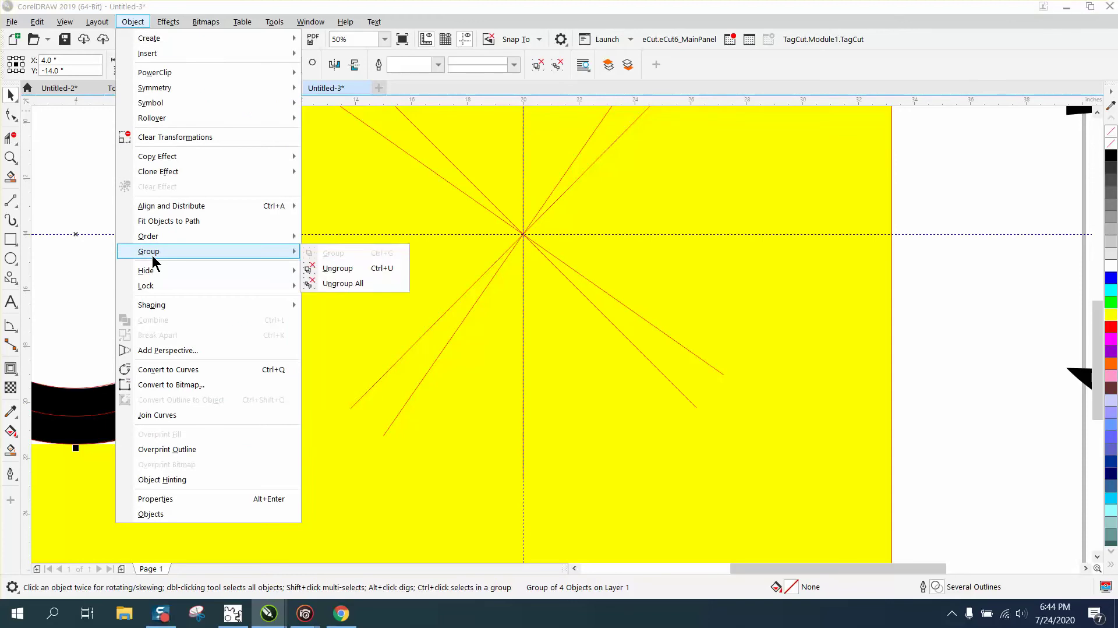
left_click(329, 265)
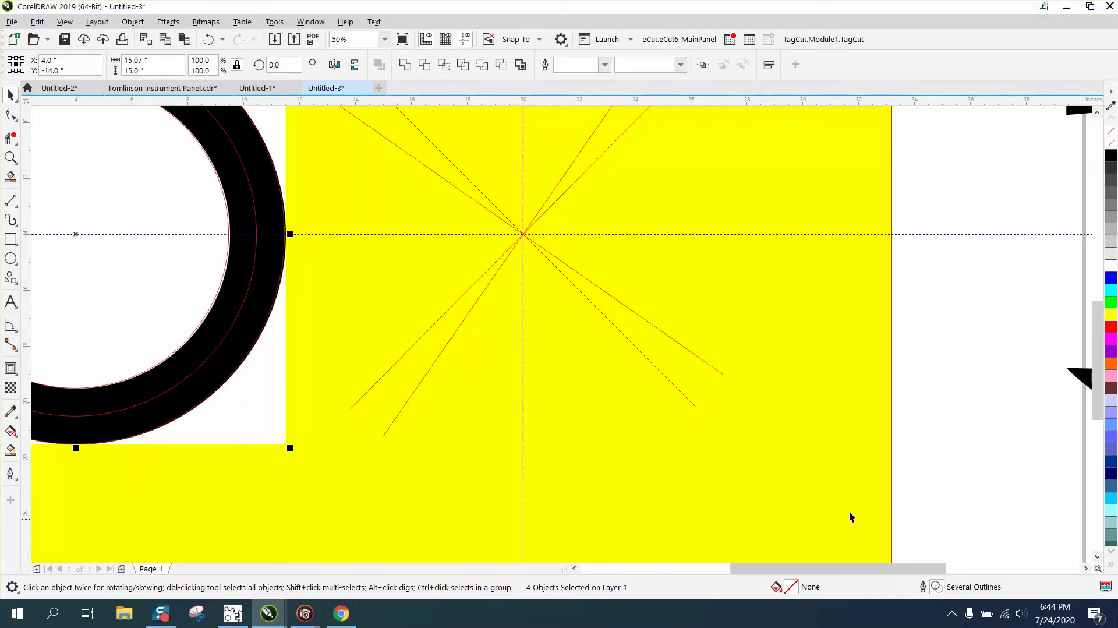
left_click(246, 407)
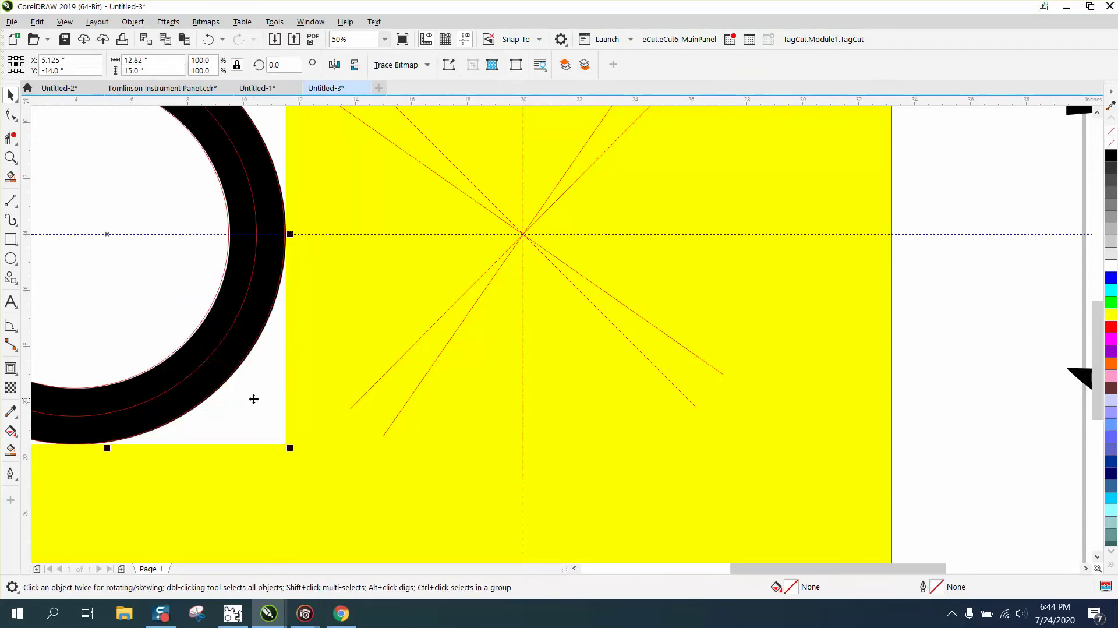
key("shift+Left")
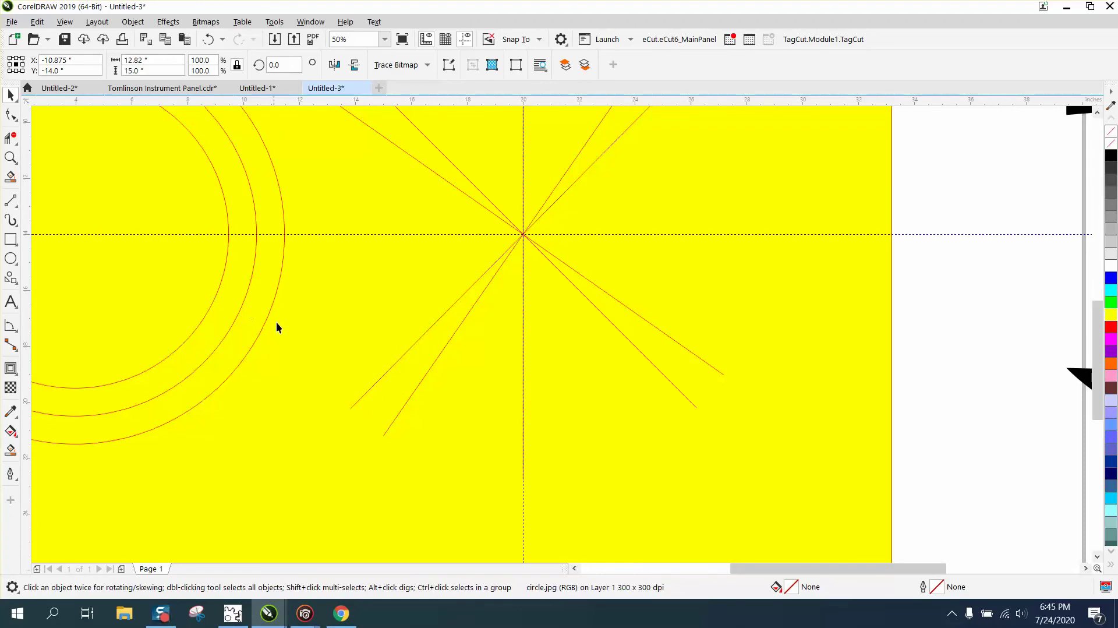
Step: Select the three construction circles and centre them on the page
scroll(281, 323, "down", 2)
left_click_drag(74, 117, 318, 410)
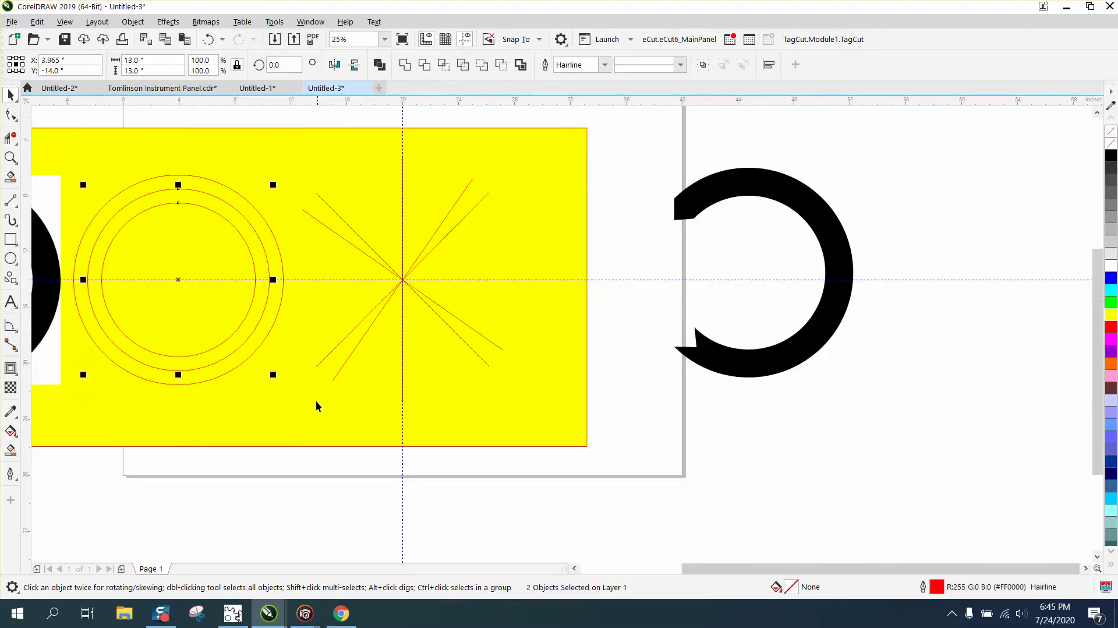
left_click_drag(64, 120, 326, 403)
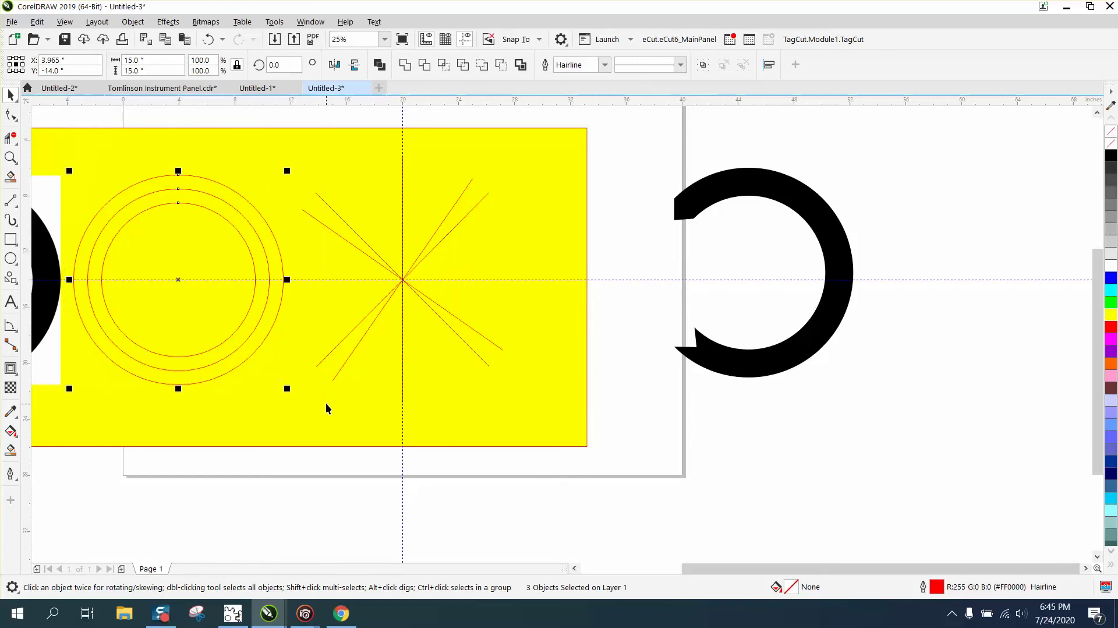
key("p")
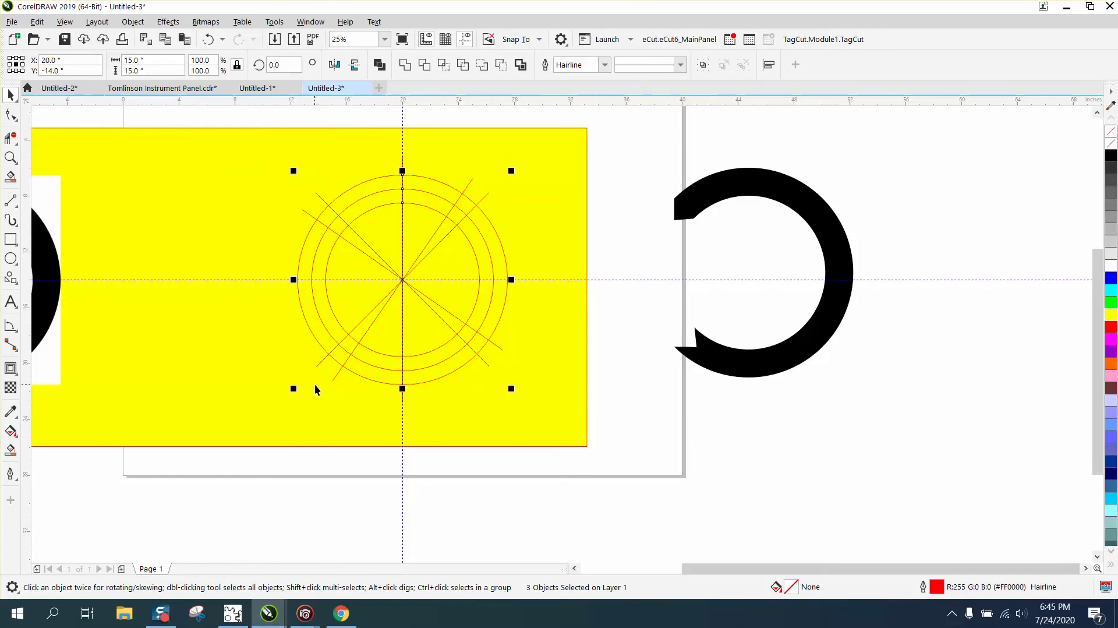
Step: Trim the diagonal line ends sticking out past the outer circle with Virtual Segment Delete
left_click(10, 157)
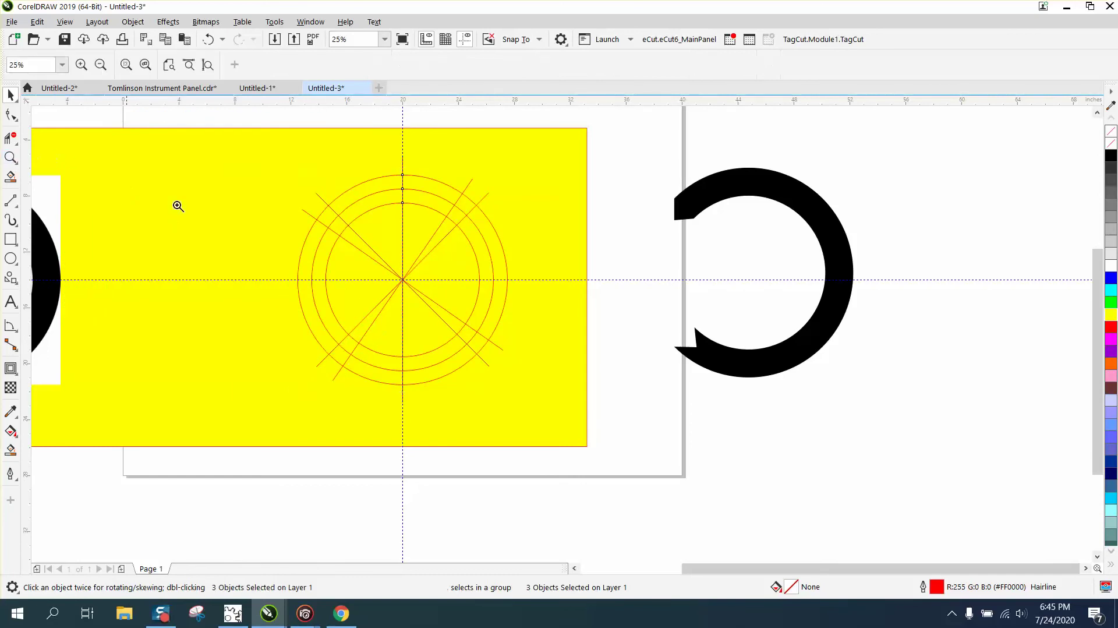
left_click_drag(267, 180, 531, 408)
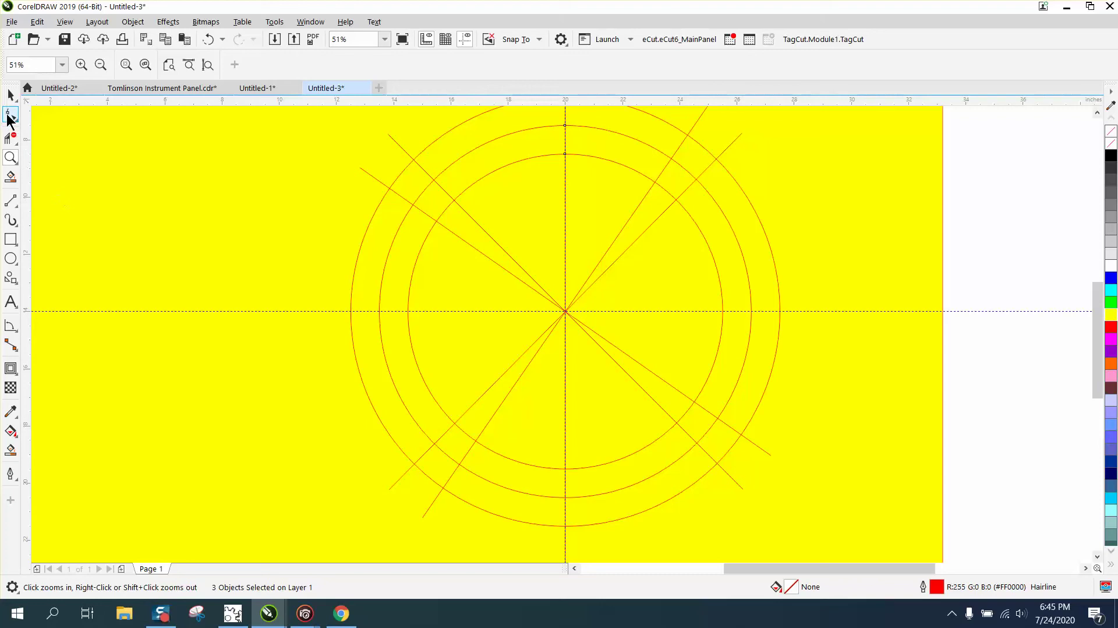
left_click(10, 138)
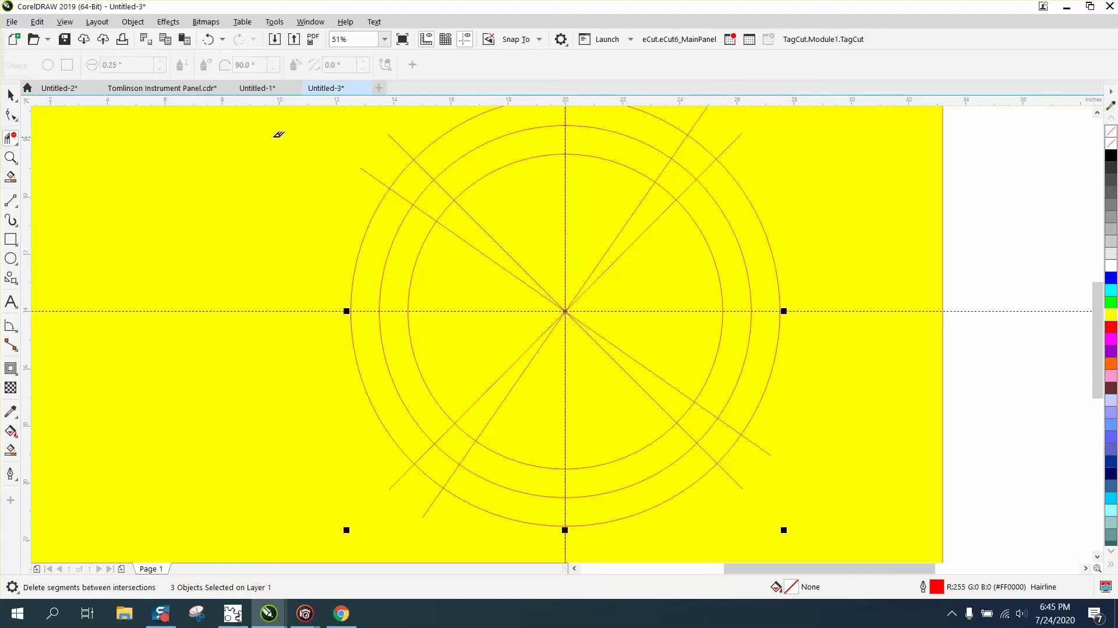
left_click(368, 173)
left_click(402, 146)
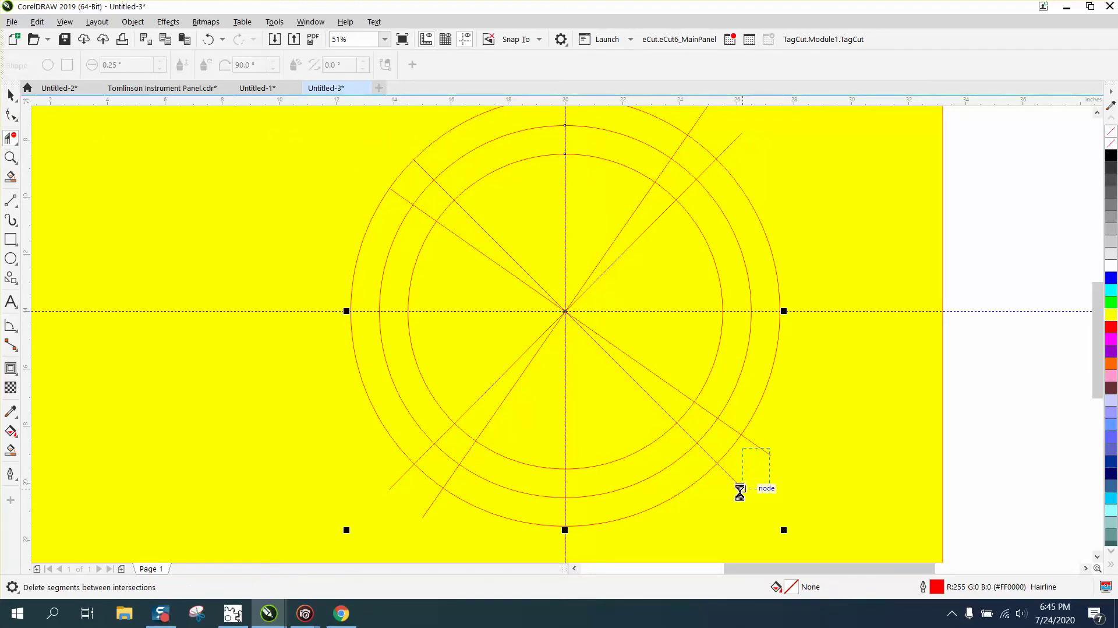
left_click_drag(740, 492, 739, 492)
left_click_drag(418, 488, 399, 474)
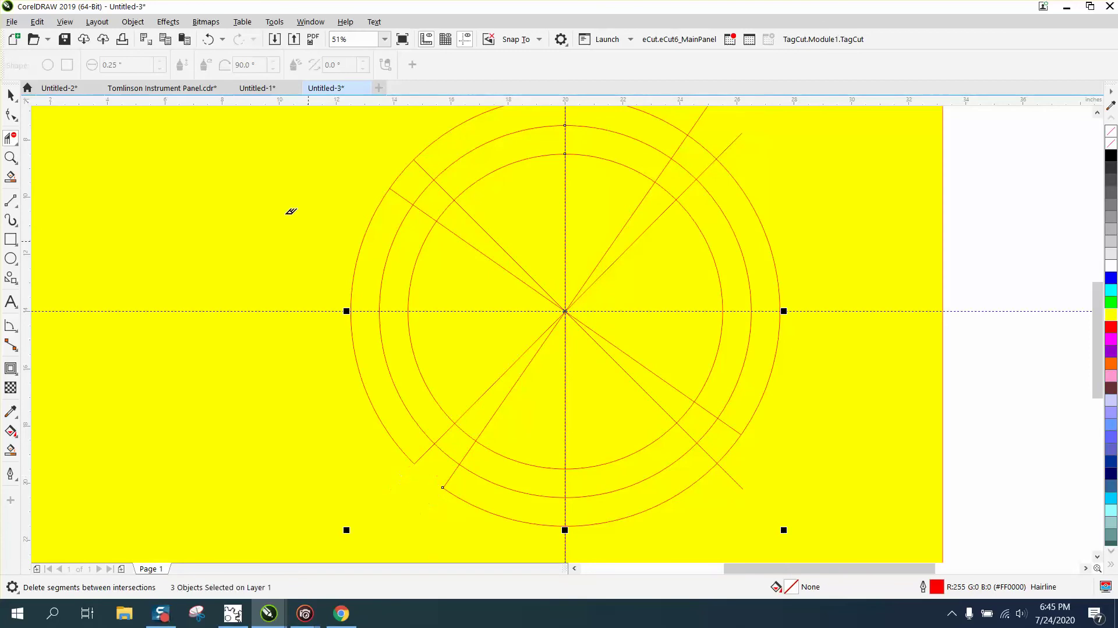
left_click(208, 41)
left_click_drag(390, 471, 438, 519)
Step: Remove the circles' left arcs between the two diagonals
left_click_drag(300, 257, 436, 321)
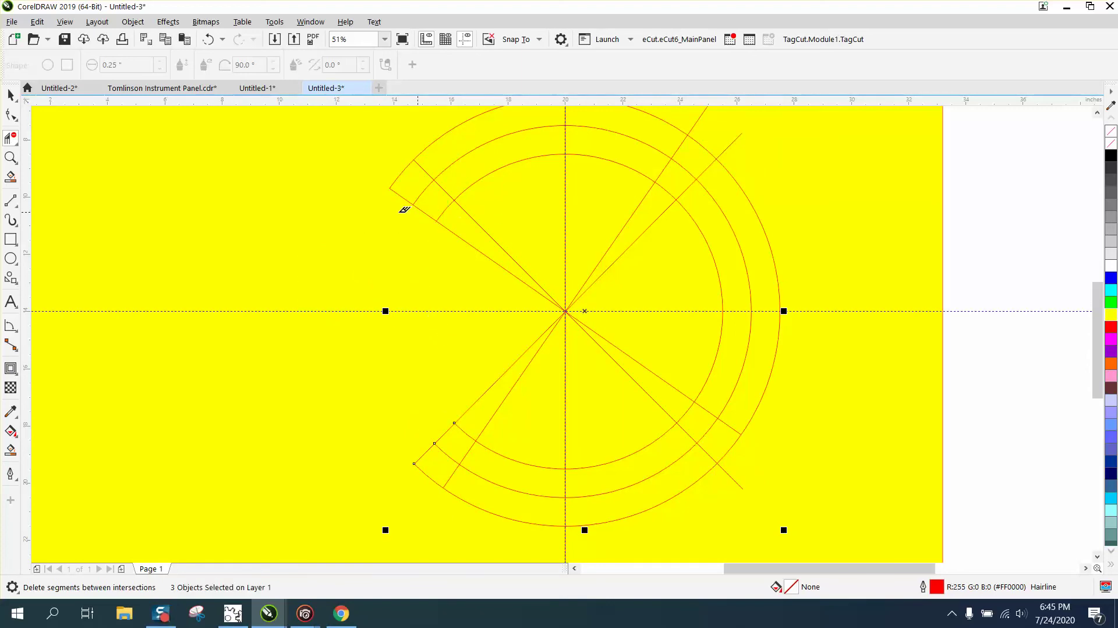
left_click(12, 157)
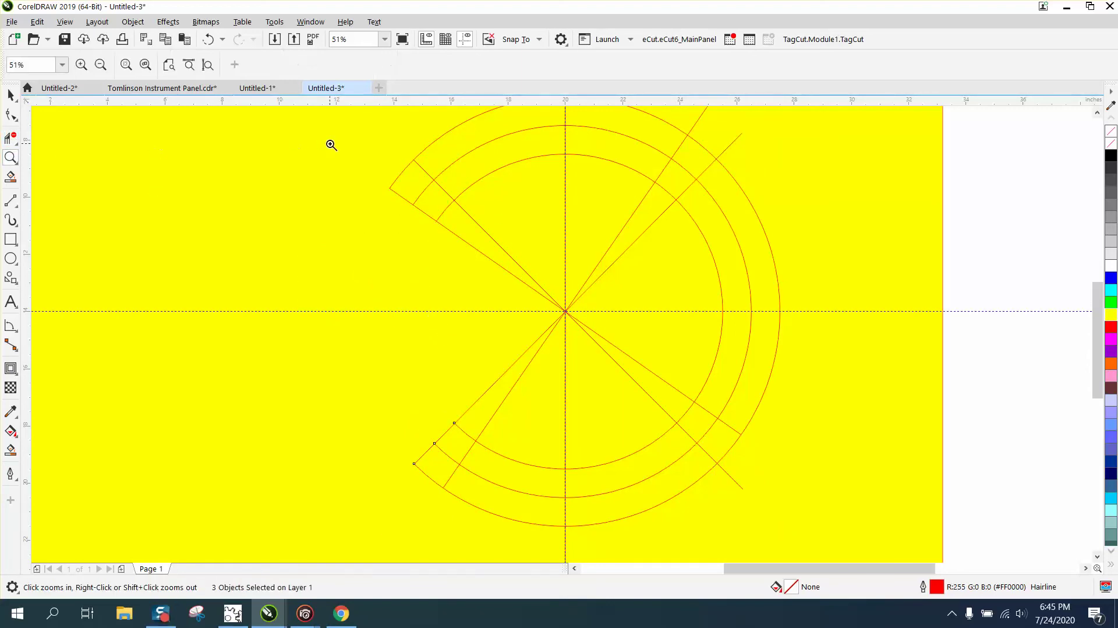
left_click_drag(330, 142, 554, 280)
left_click(15, 142)
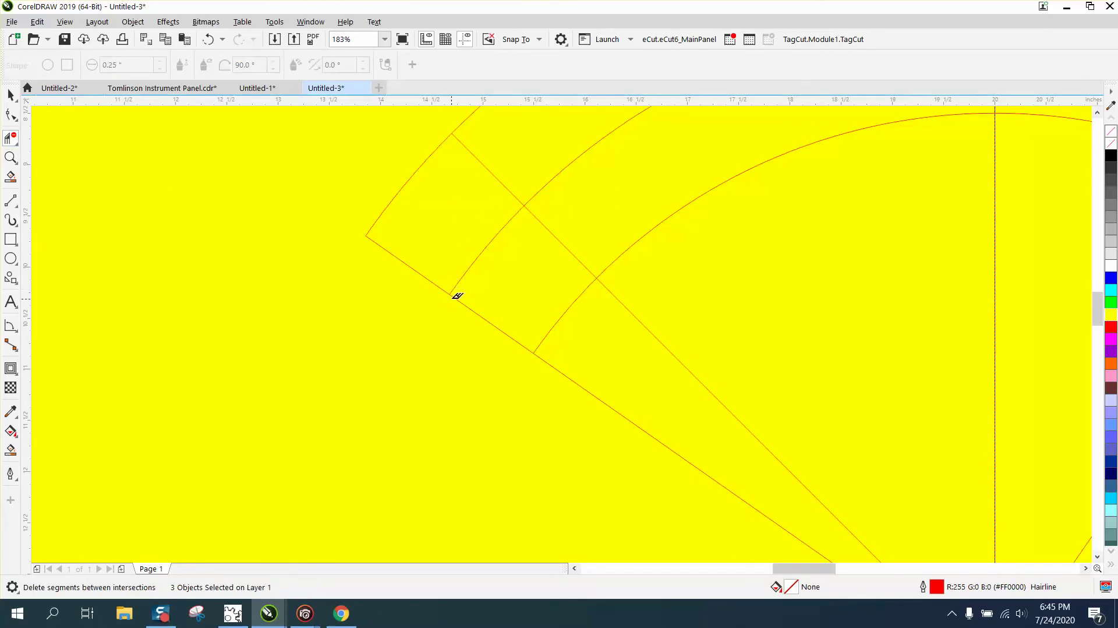
Step: Add a node where the upper-left diagonal meets the inner arc and break the line apart there
left_click(13, 98)
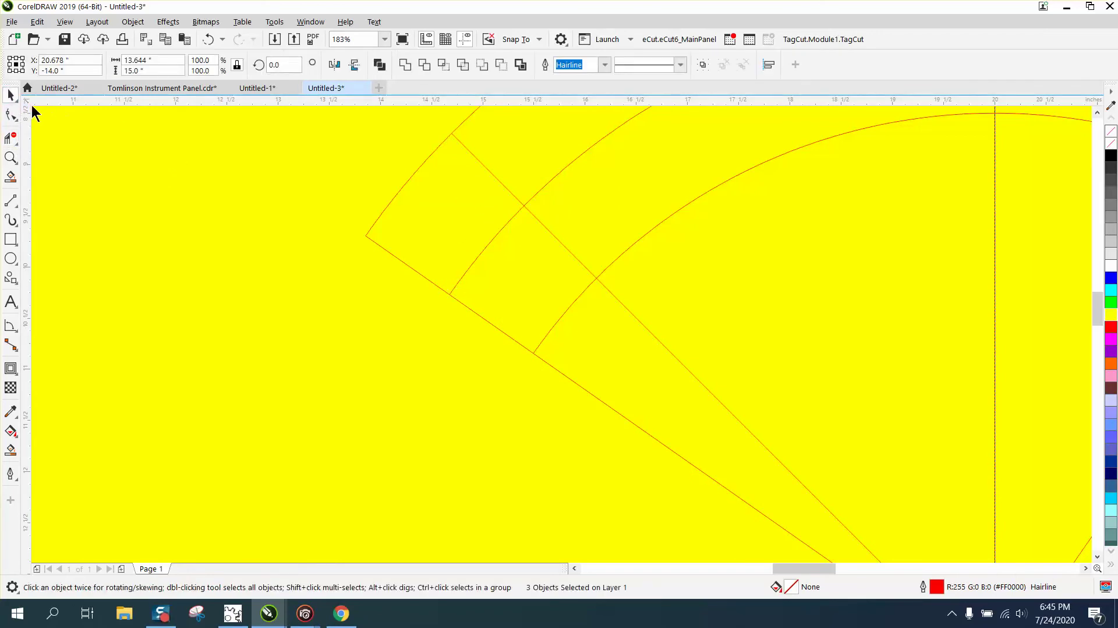
left_click(12, 113)
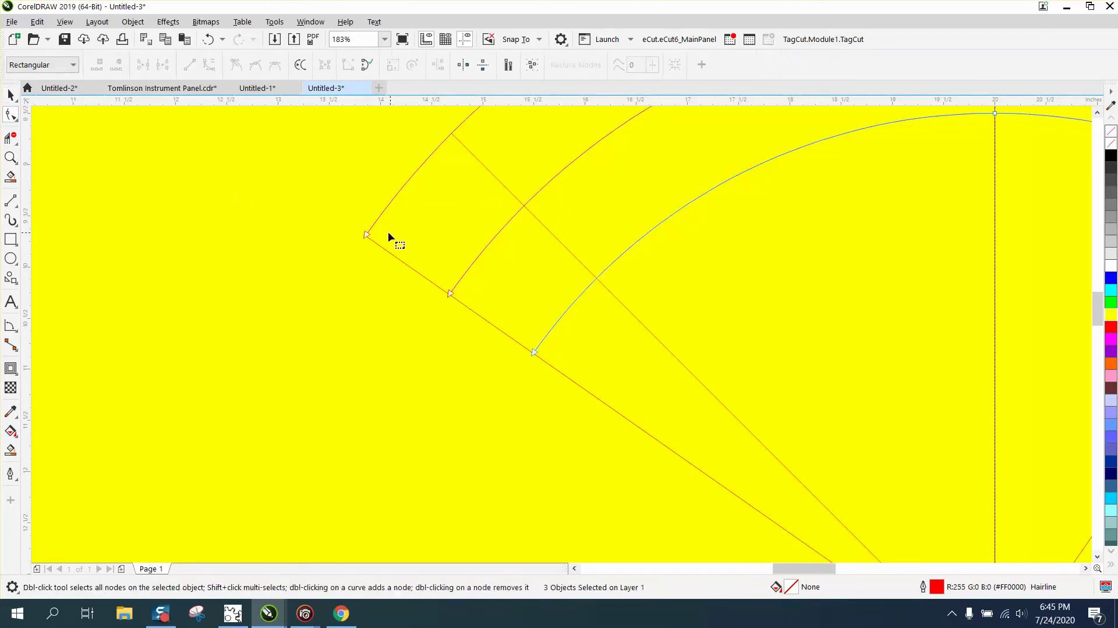
left_click(399, 260)
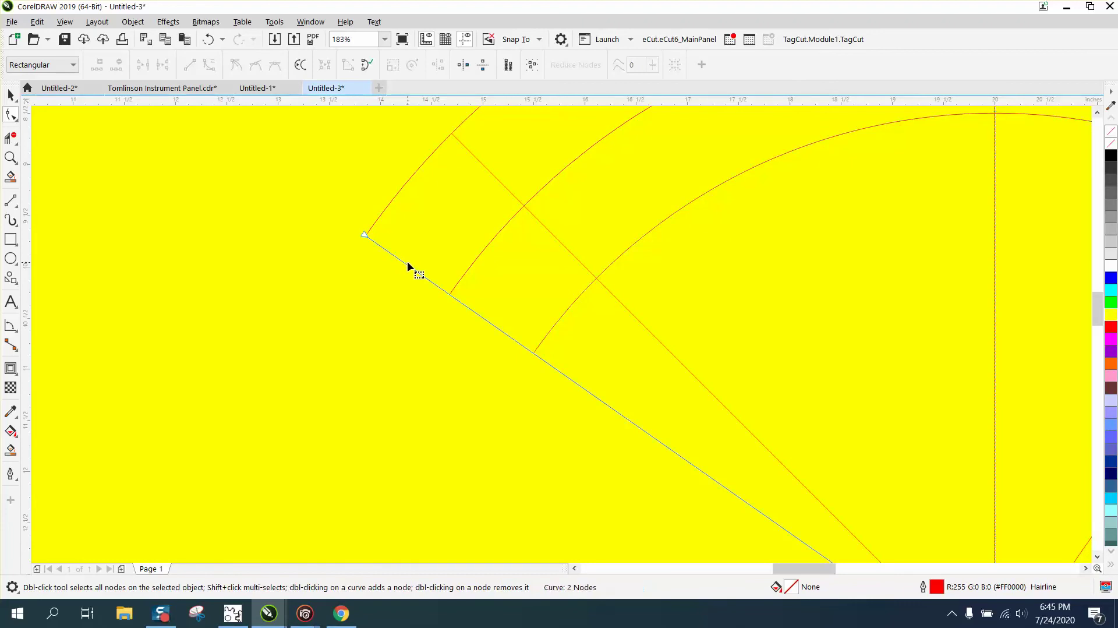
double_click(533, 353)
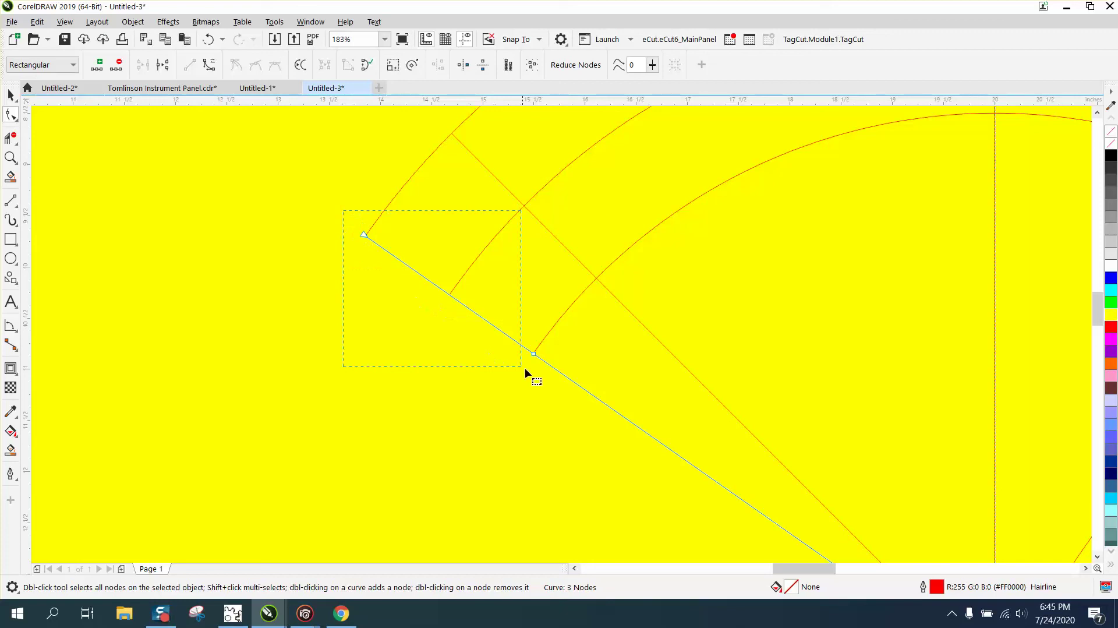
right_click(534, 353)
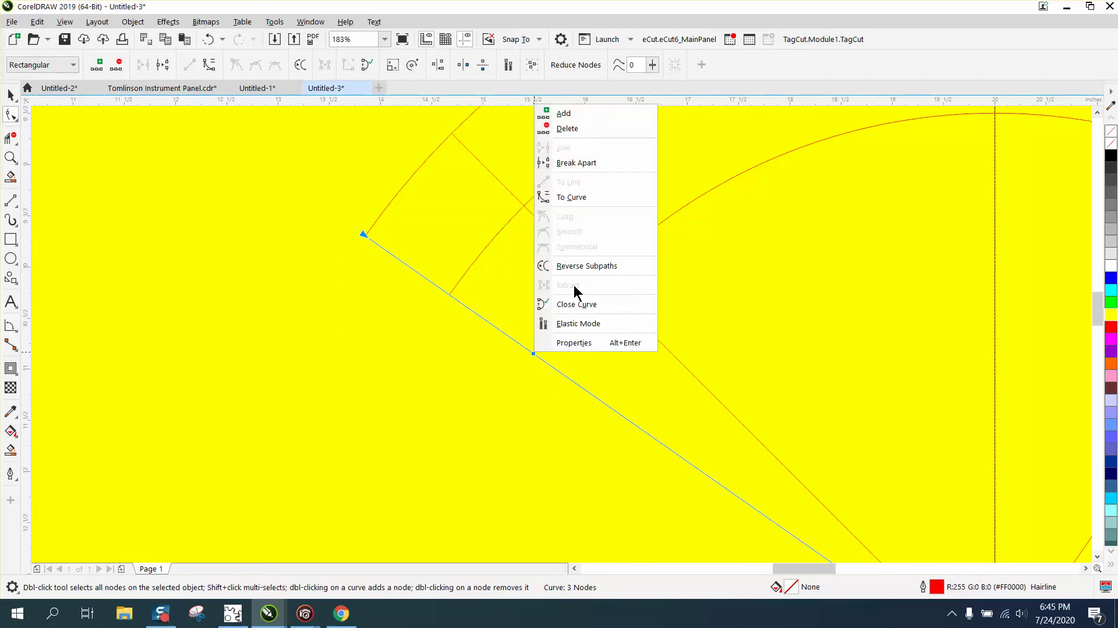
left_click(582, 166)
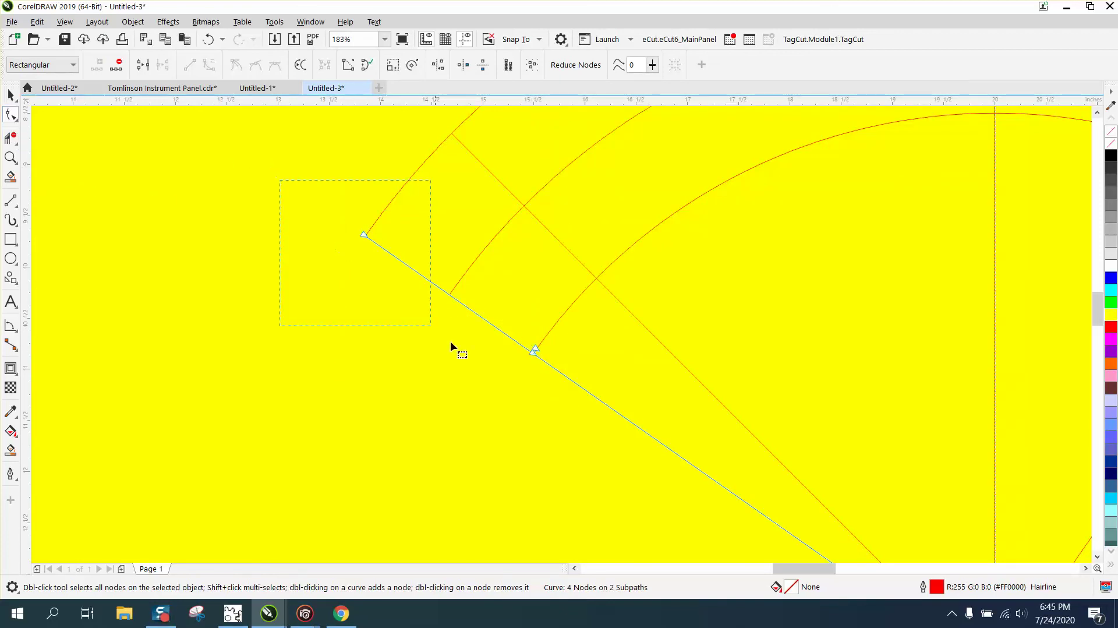
Step: Add a midpoint node to the outer line piece and drag it onto the arc intersection
left_click_drag(279, 180, 573, 410)
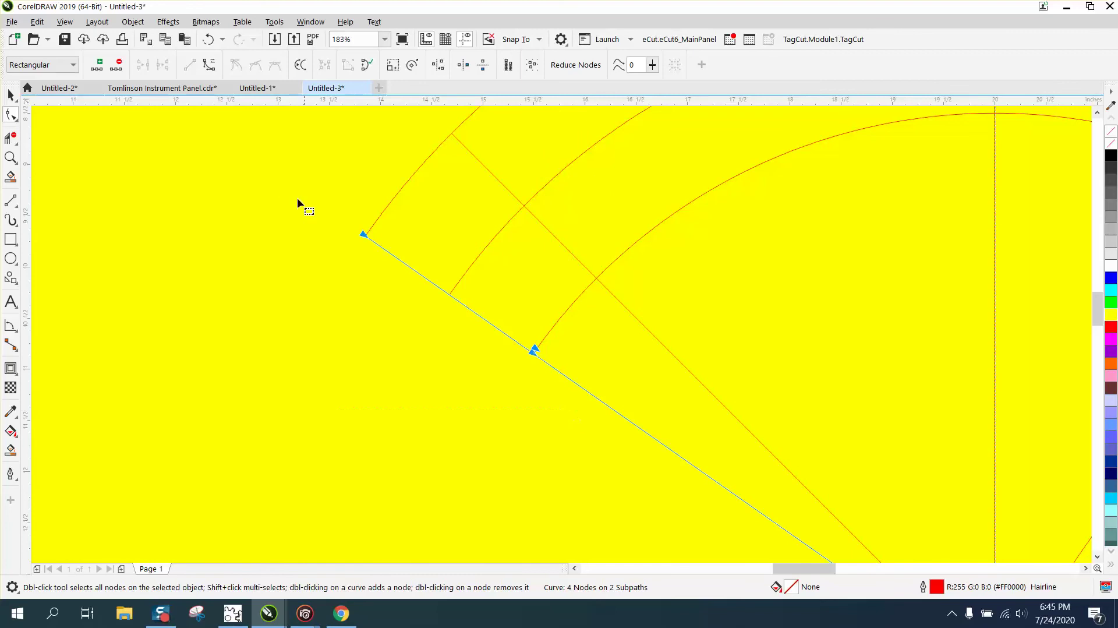
left_click(100, 66)
left_click(176, 162)
left_click(471, 285)
left_click(448, 296)
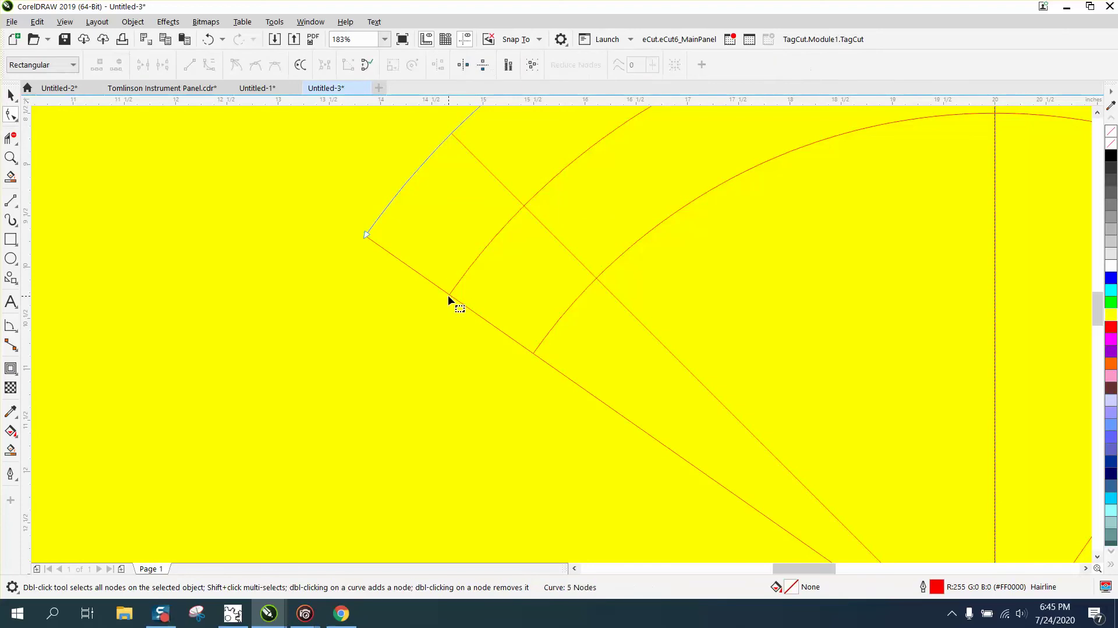
left_click(449, 295)
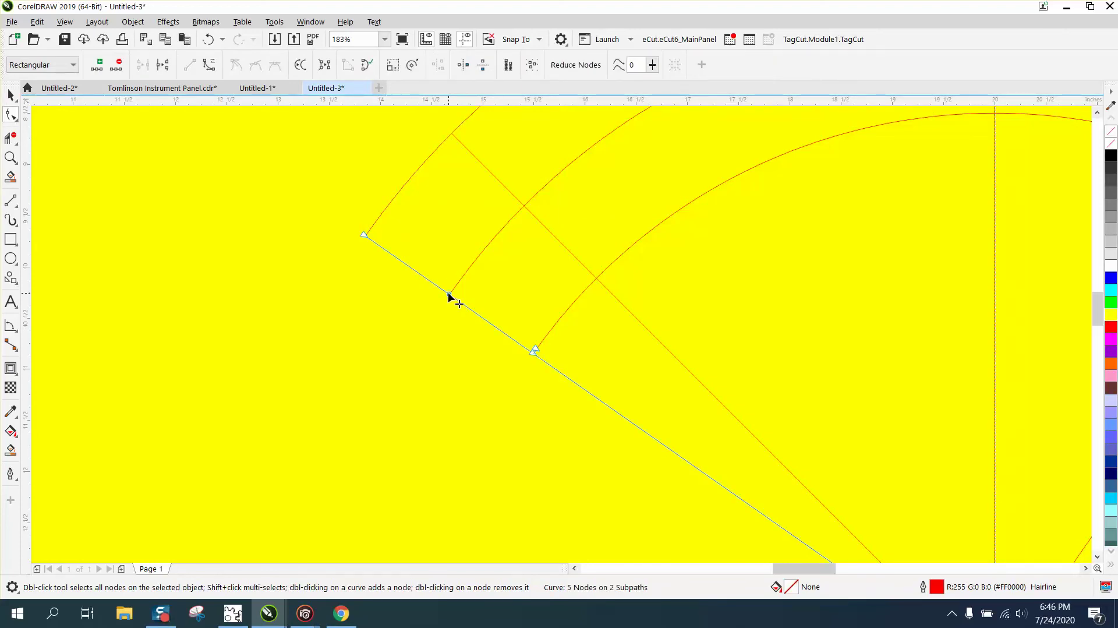
left_click_drag(449, 295, 523, 206)
scroll(288, 255, "down", 4)
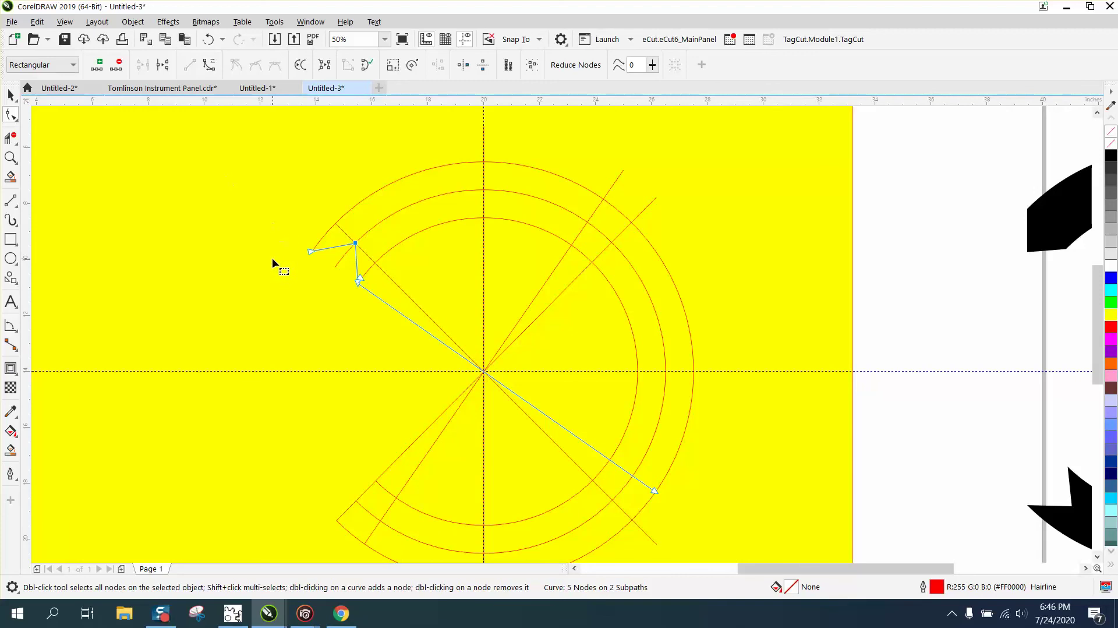
left_click(10, 94)
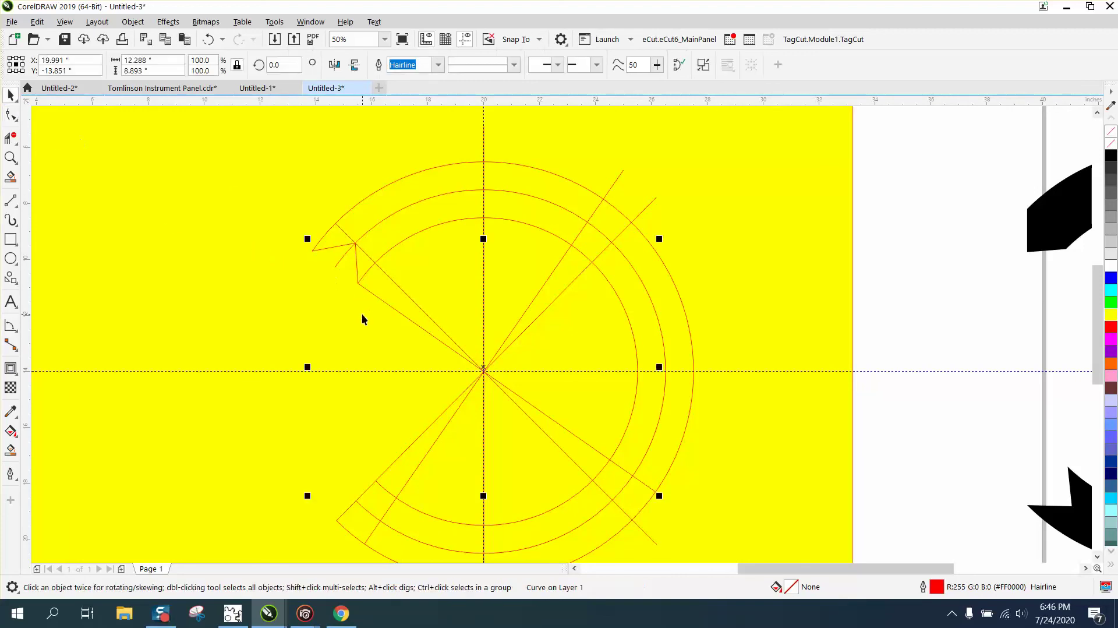
scroll(360, 317, "down", 2)
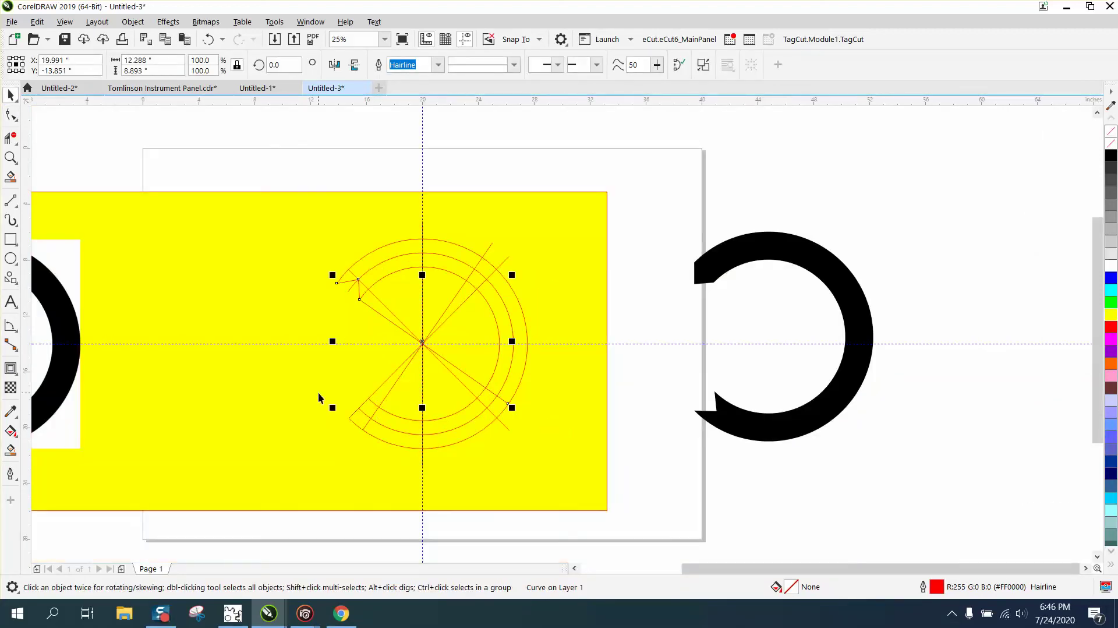
Step: Delete the lower-left diagonal's piece lying between the arcs
left_click(10, 157)
left_click_drag(300, 341, 469, 473)
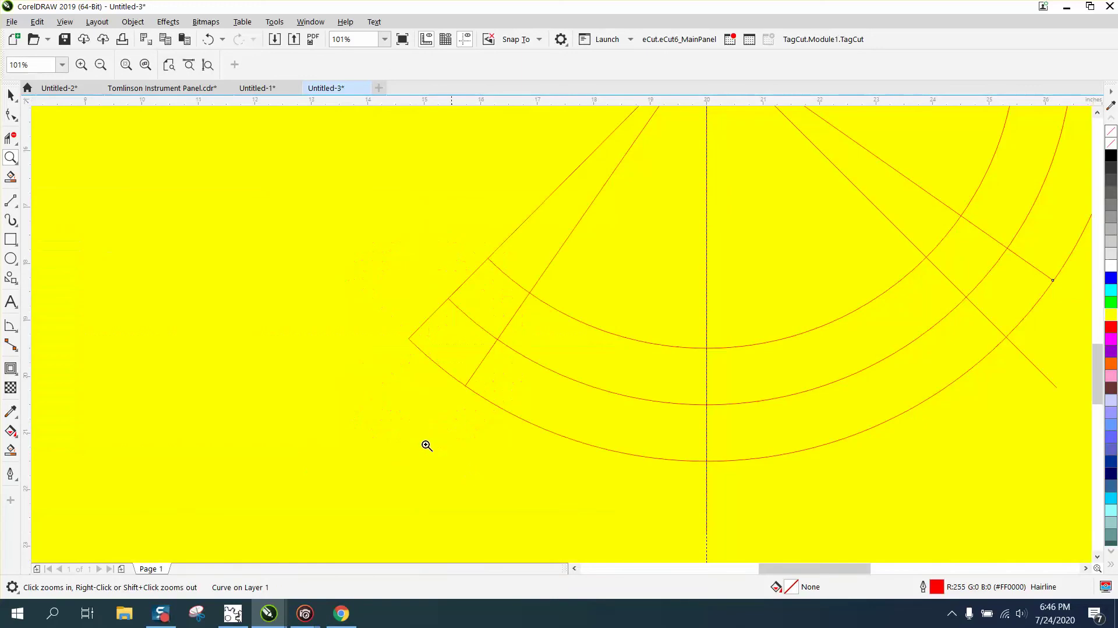
left_click(12, 119)
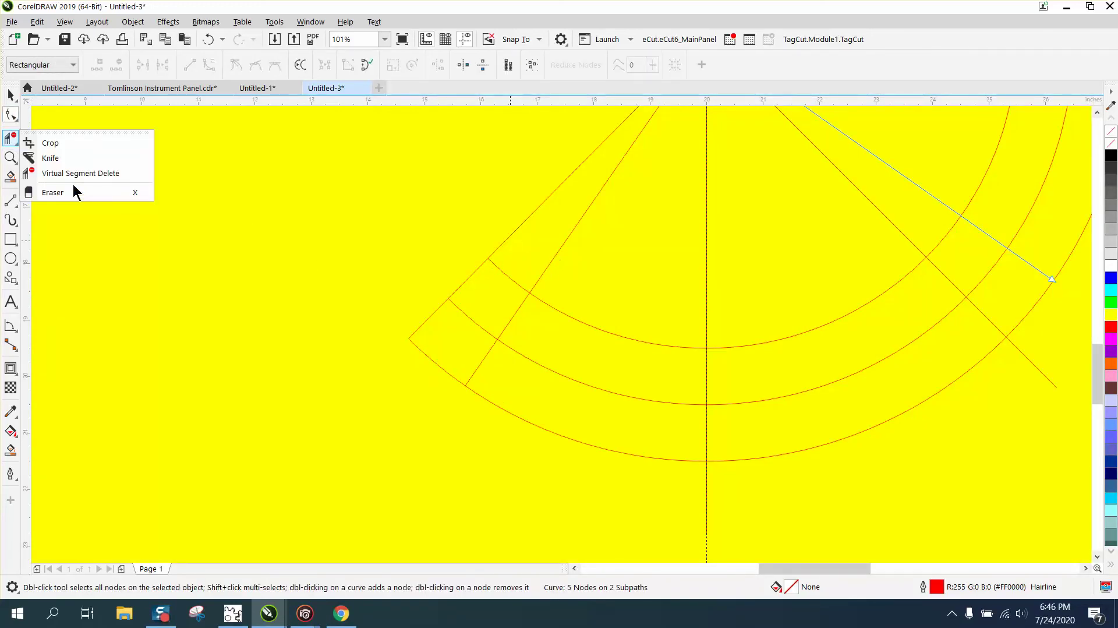
left_click(81, 173)
left_click(557, 252)
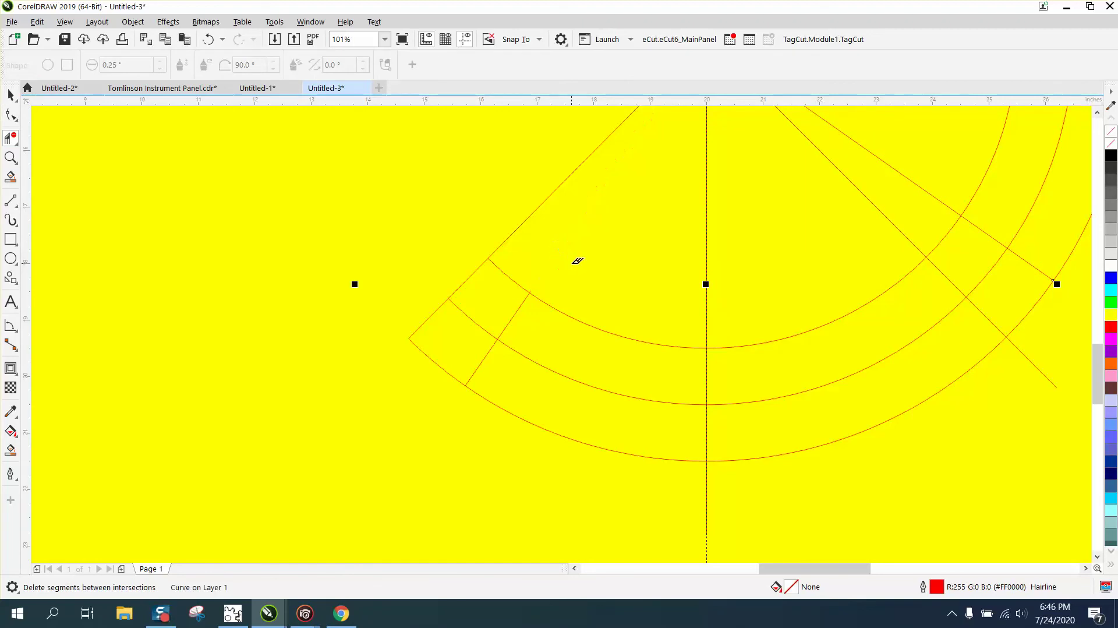
Step: Add a midpoint node to the short line between the arcs and pull it up-left into a point
left_click(10, 115)
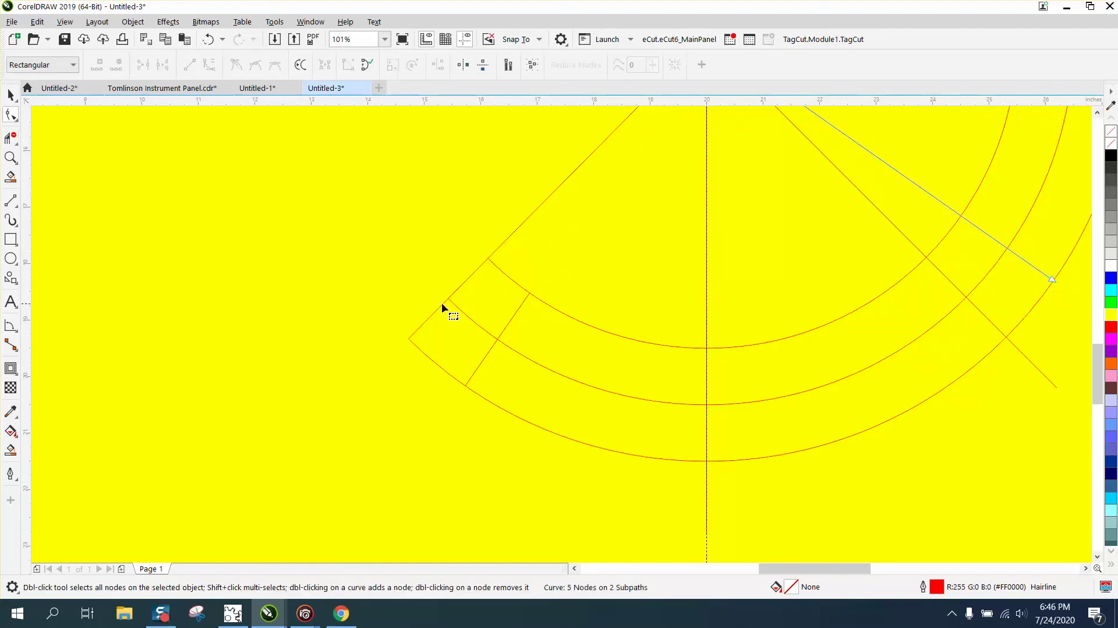
left_click(513, 315)
left_click_drag(581, 415, 585, 418)
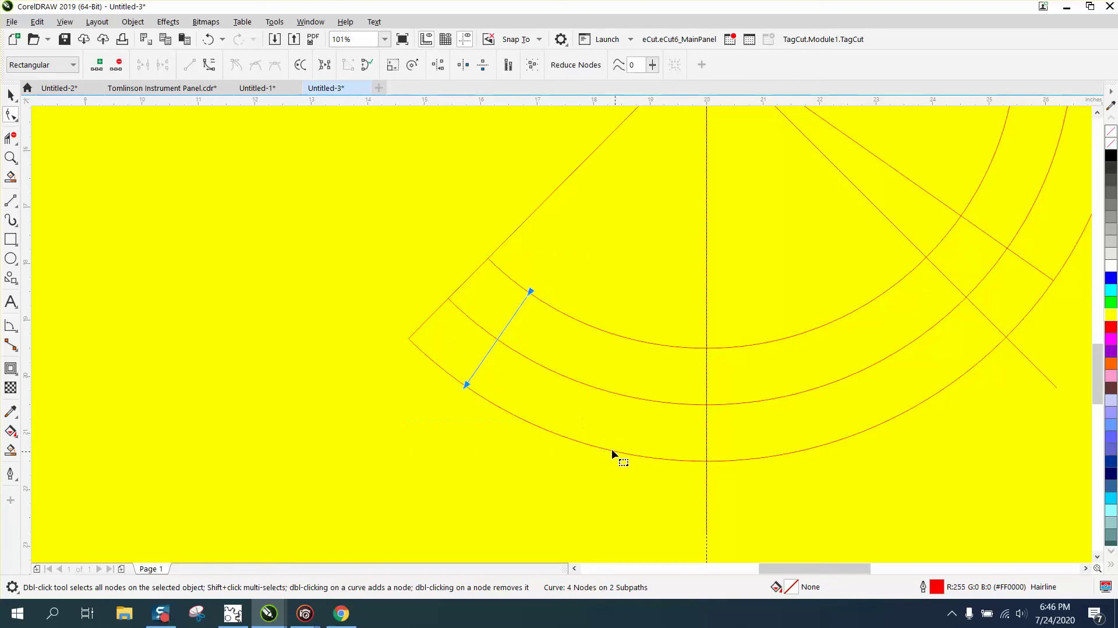
left_click(104, 68)
left_click(568, 297)
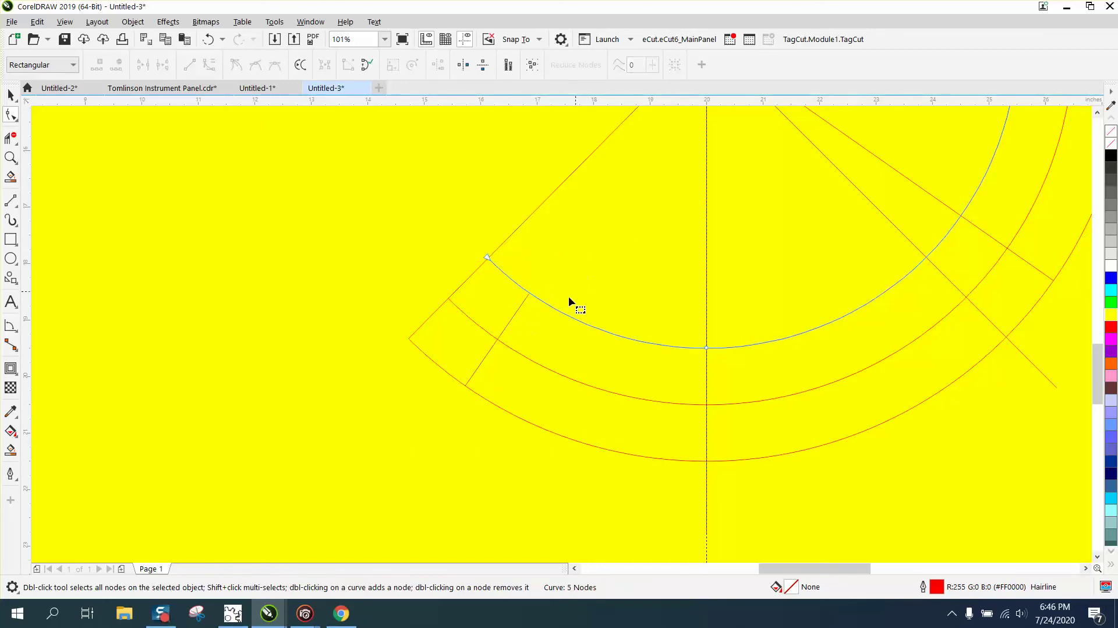
left_click(497, 340)
left_click_drag(498, 343, 449, 297)
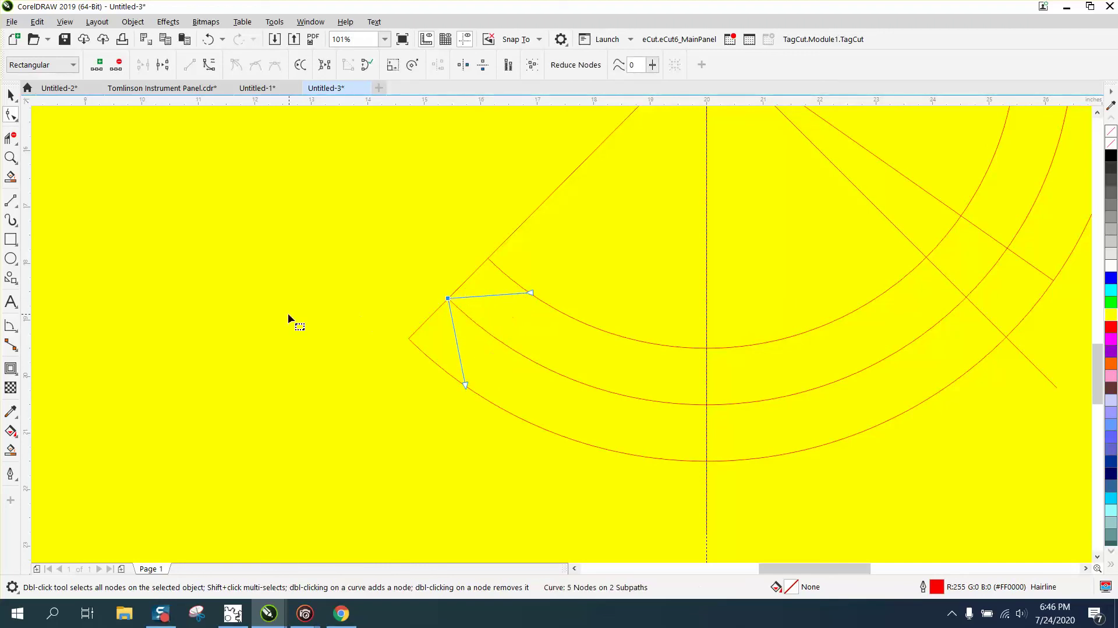
scroll(303, 323, "down", 4)
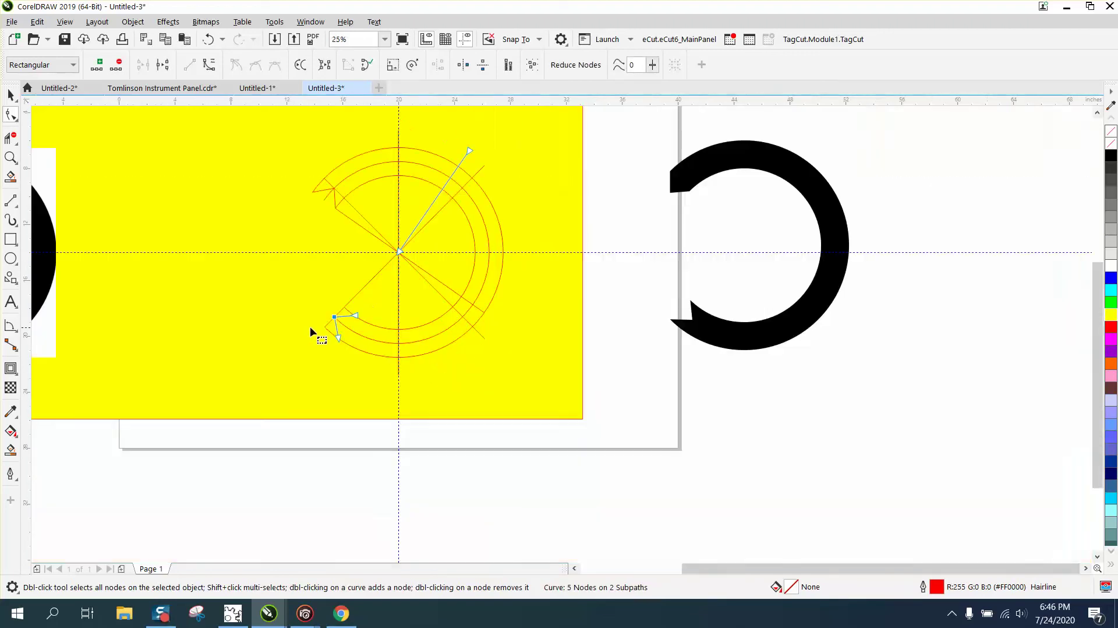
Step: Trim the construction line and middle-arc pieces between intersections around the ring
left_click(11, 138)
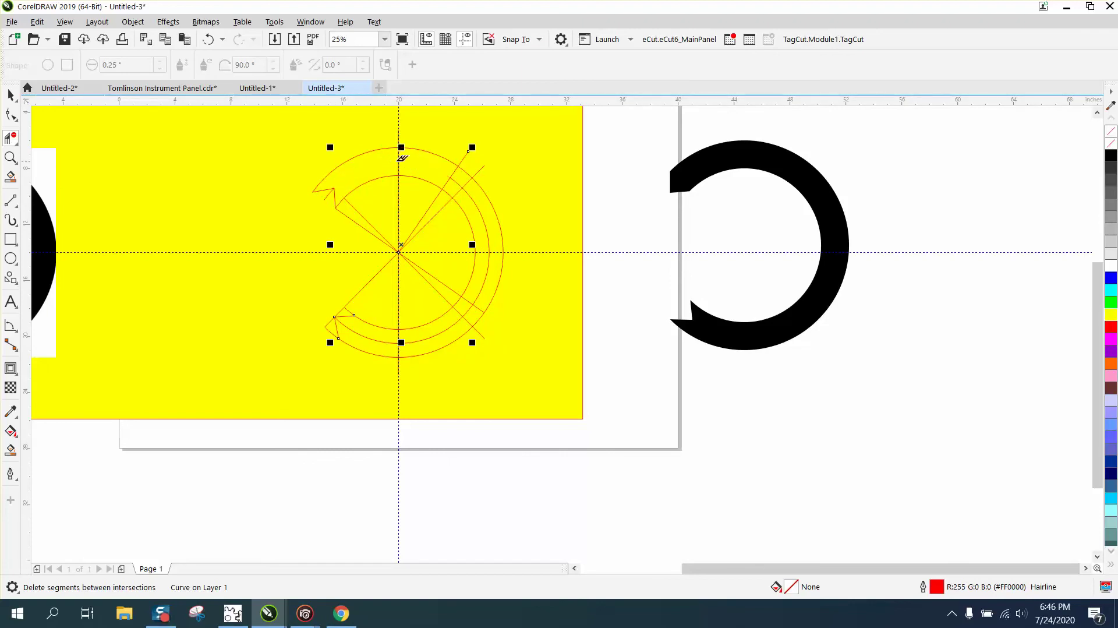
left_click(448, 177)
left_click(460, 179)
left_click(453, 172)
left_click(470, 189)
left_click(487, 273)
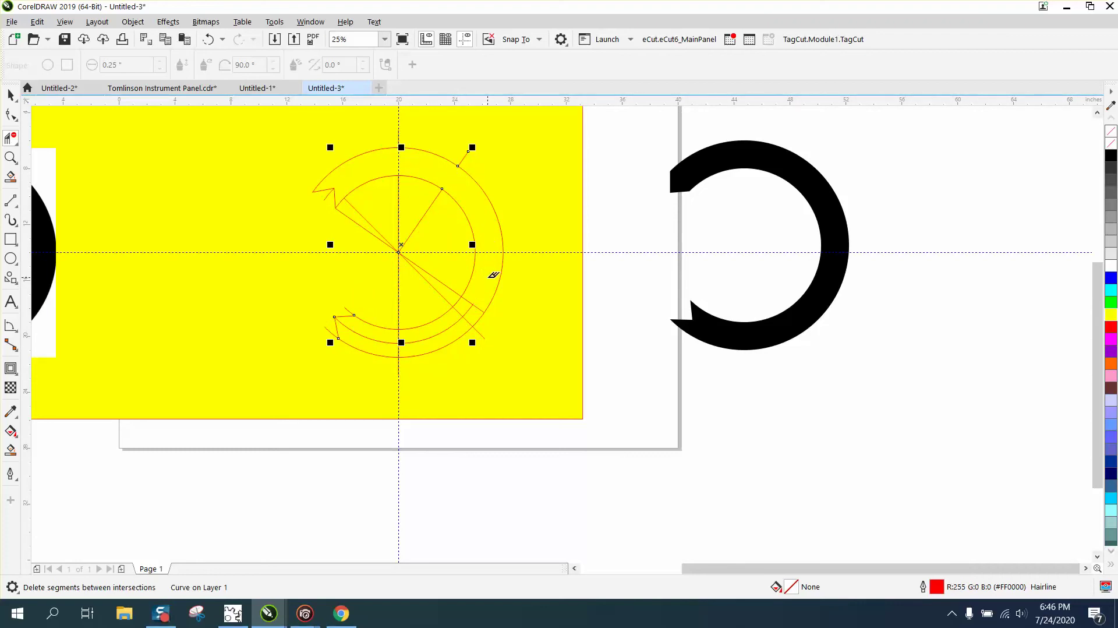
left_click(466, 304)
left_click(436, 333)
left_click(387, 338)
Step: Delete and restore the yellow rectangle, then select the horizontal guideline
left_click(10, 94)
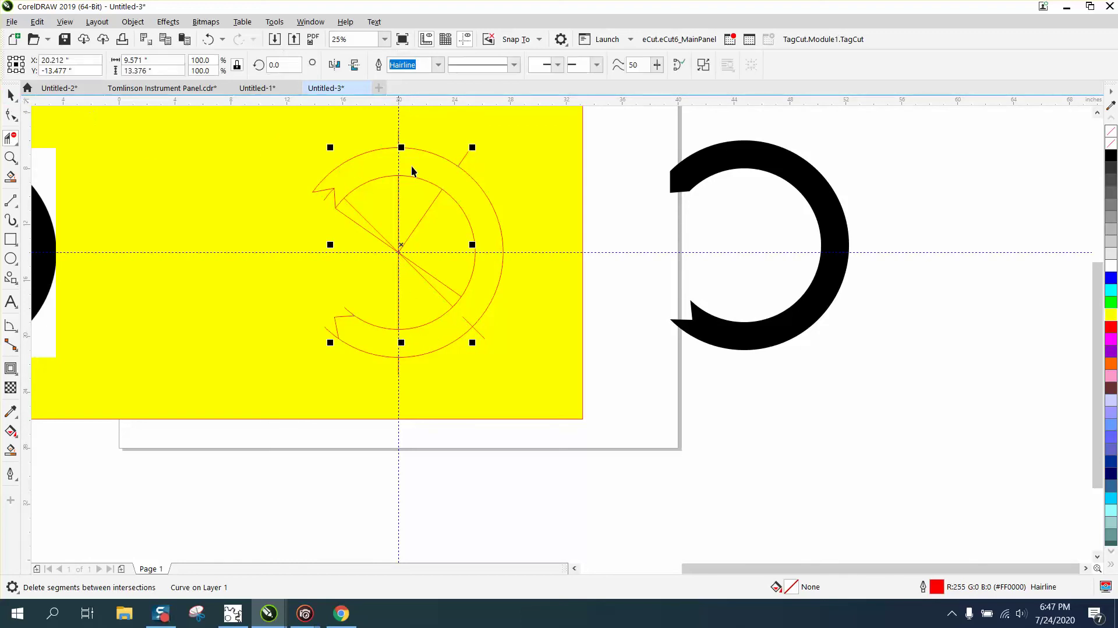
left_click(400, 128)
key("Delete")
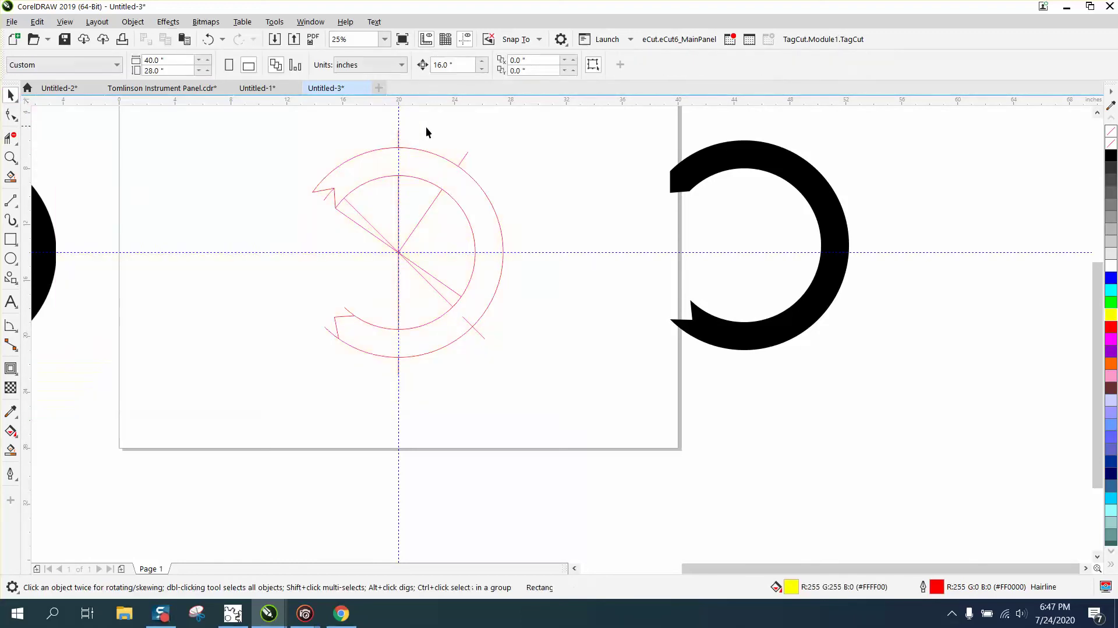
left_click(207, 39)
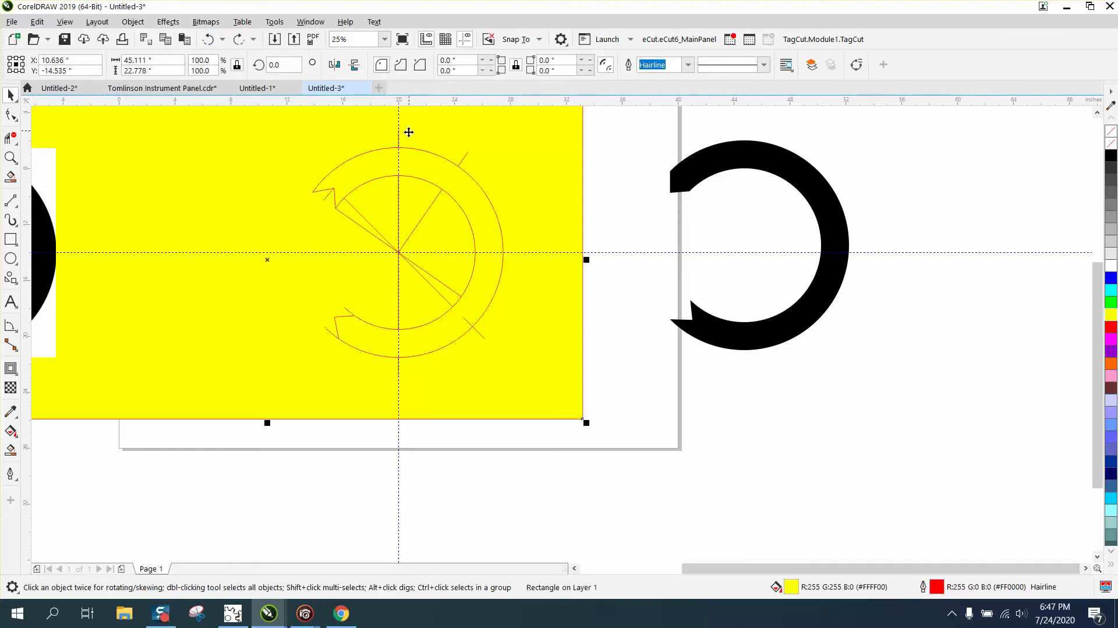
left_click(606, 135)
left_click(397, 139)
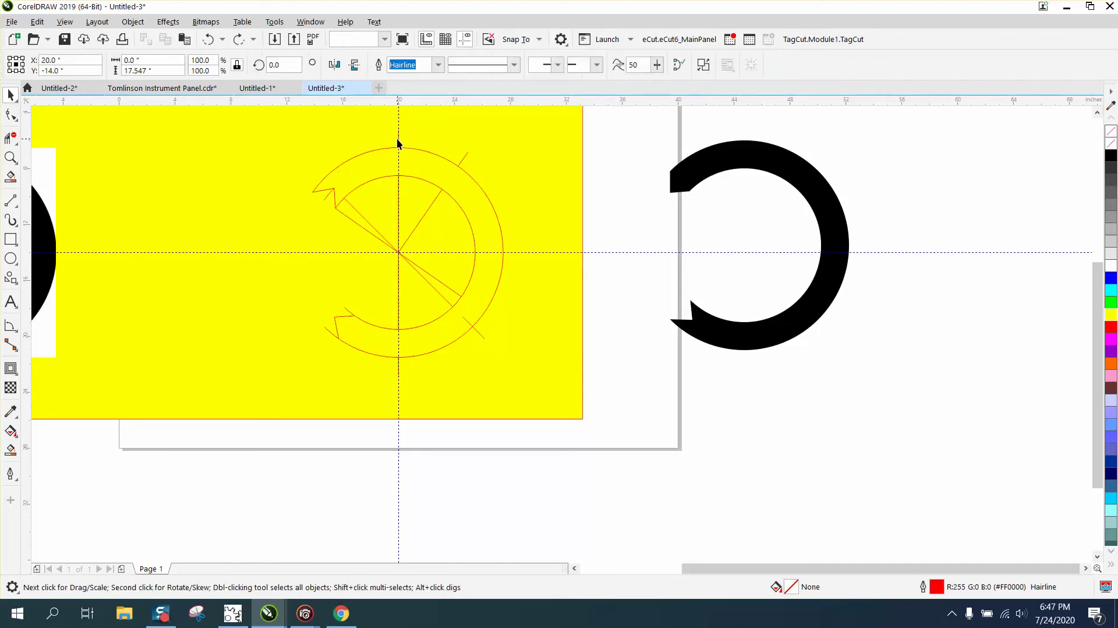
key("Escape")
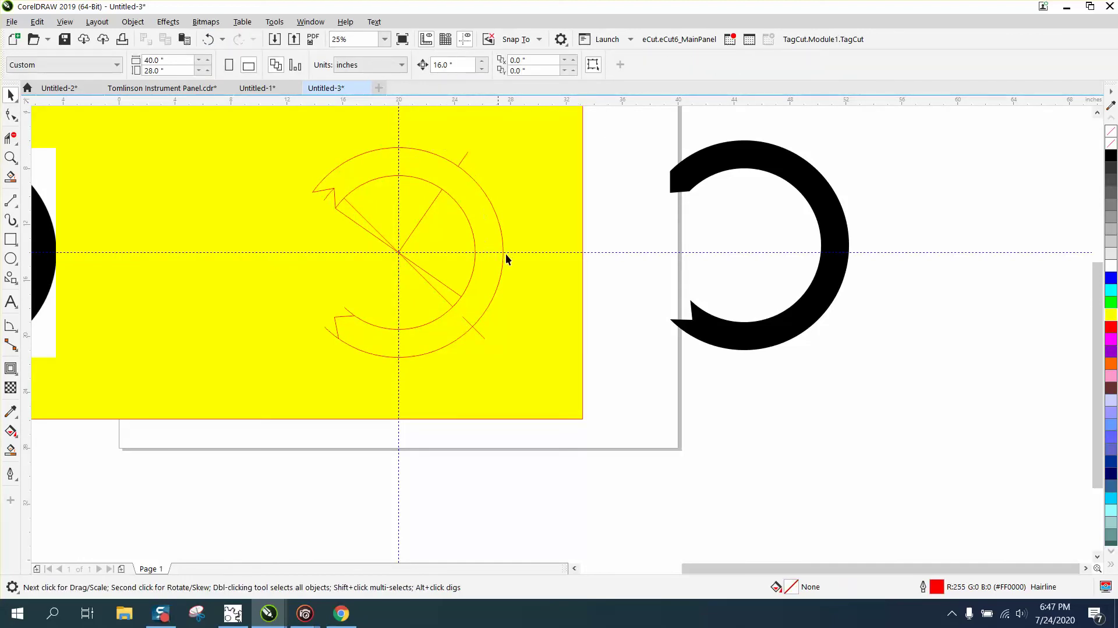
left_click(540, 251)
Step: Delete the horizontal guideline and Smart Fill the region between the two circles
key("Delete")
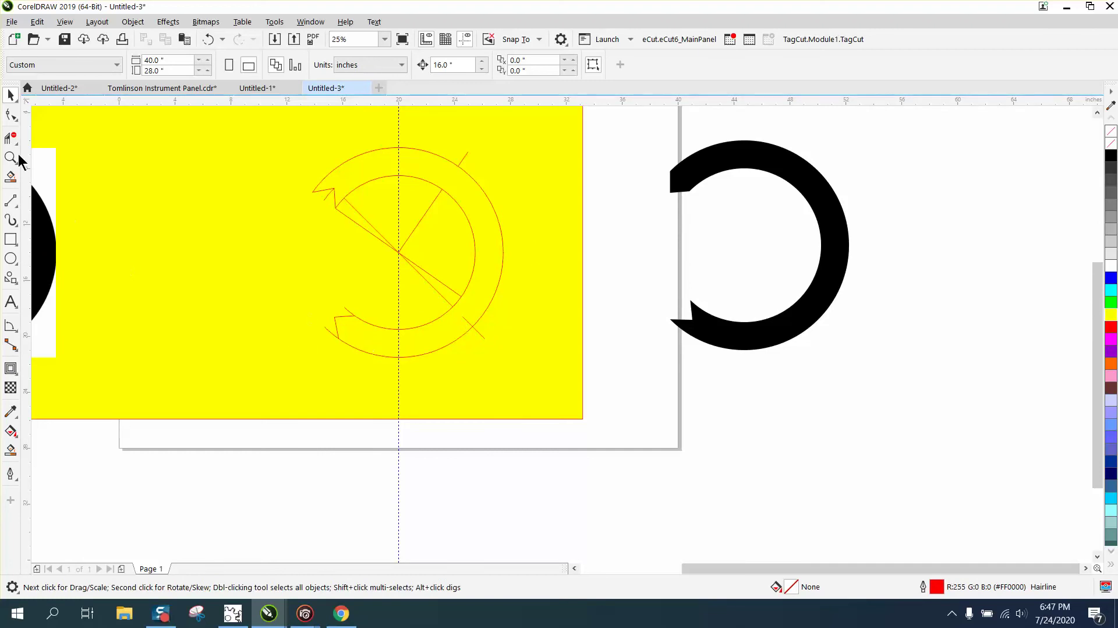
left_click(11, 138)
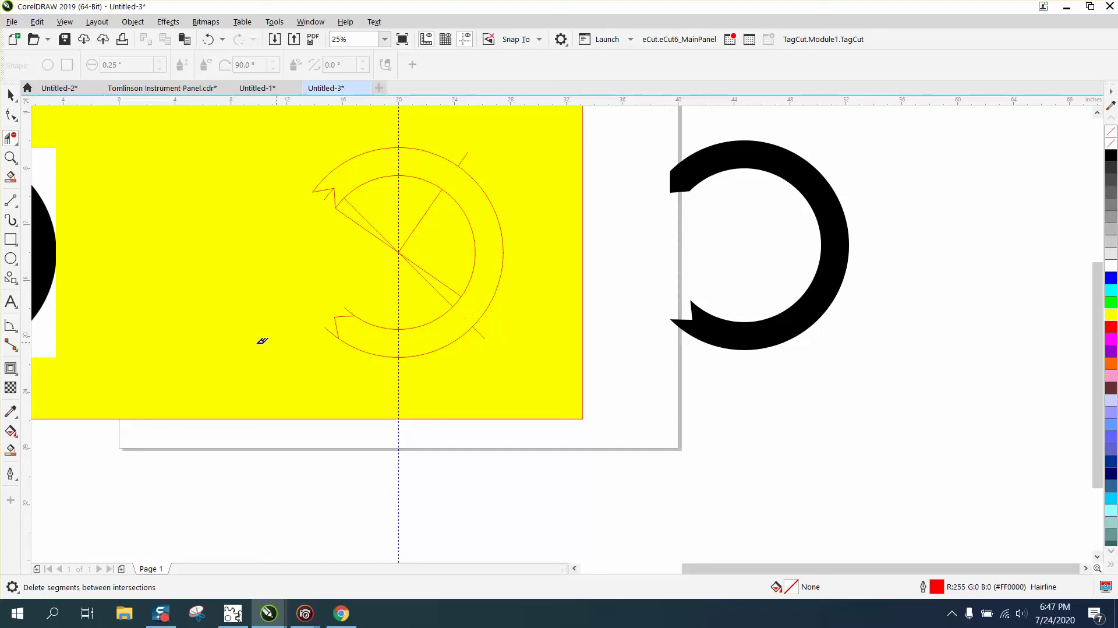
left_click(11, 449)
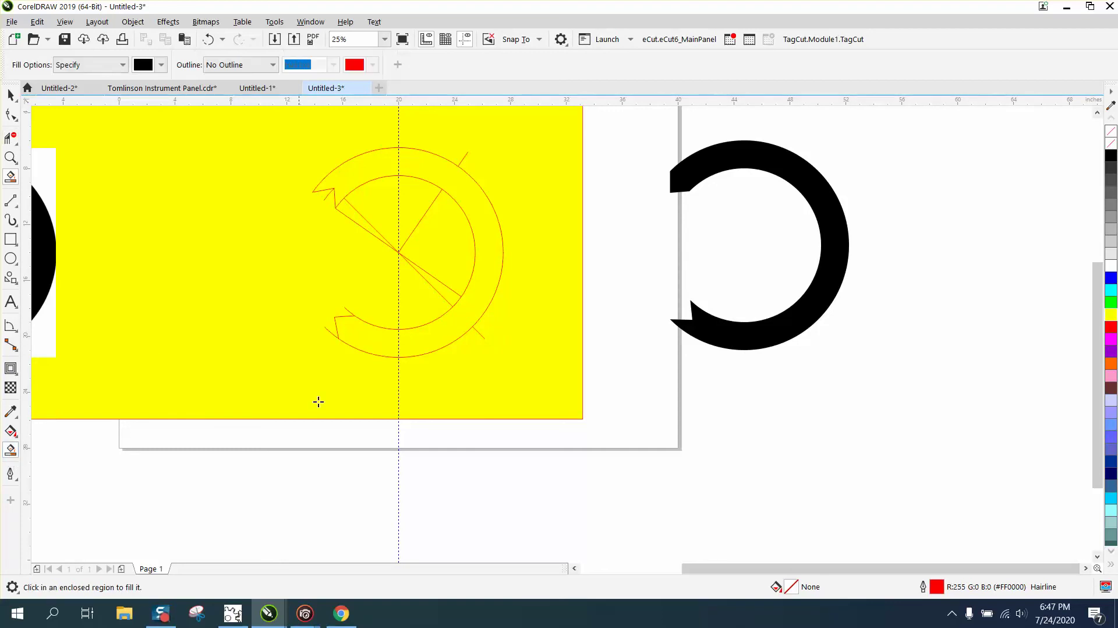
left_click(423, 344)
scroll(318, 321, "down", 1)
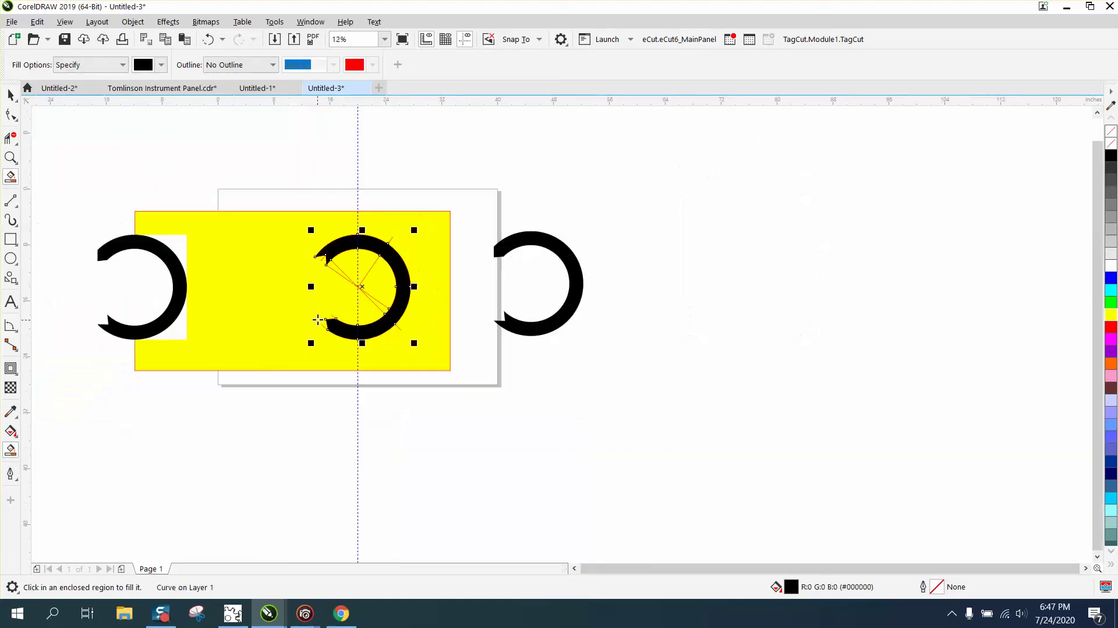
Step: Move the new filled ring beside the right black ring and zoom in on both
left_click(10, 95)
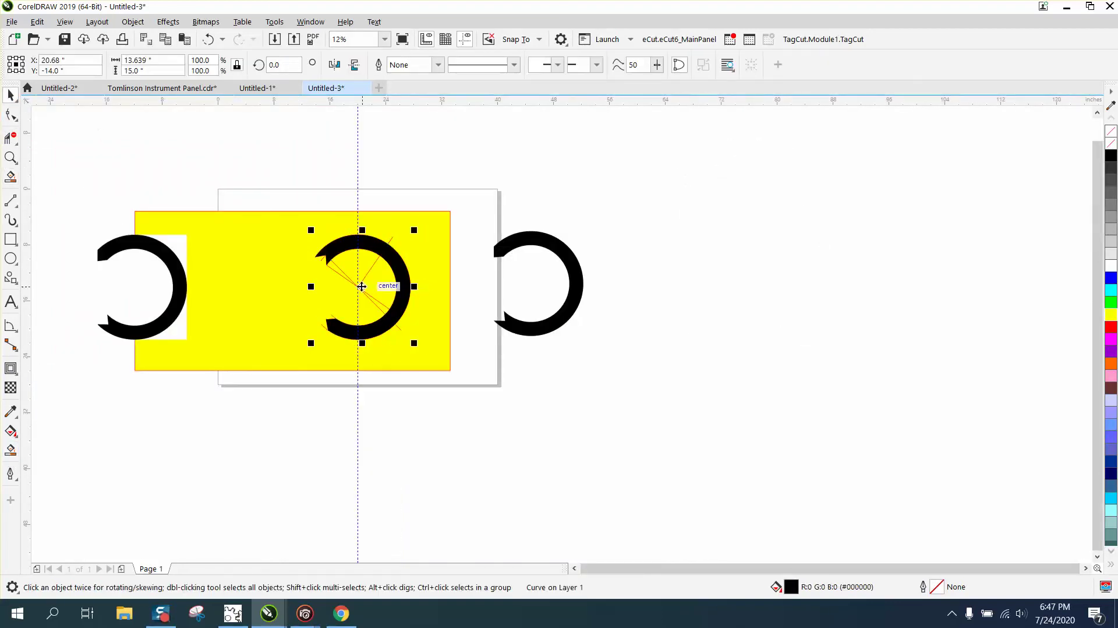
left_click_drag(362, 287, 631, 282)
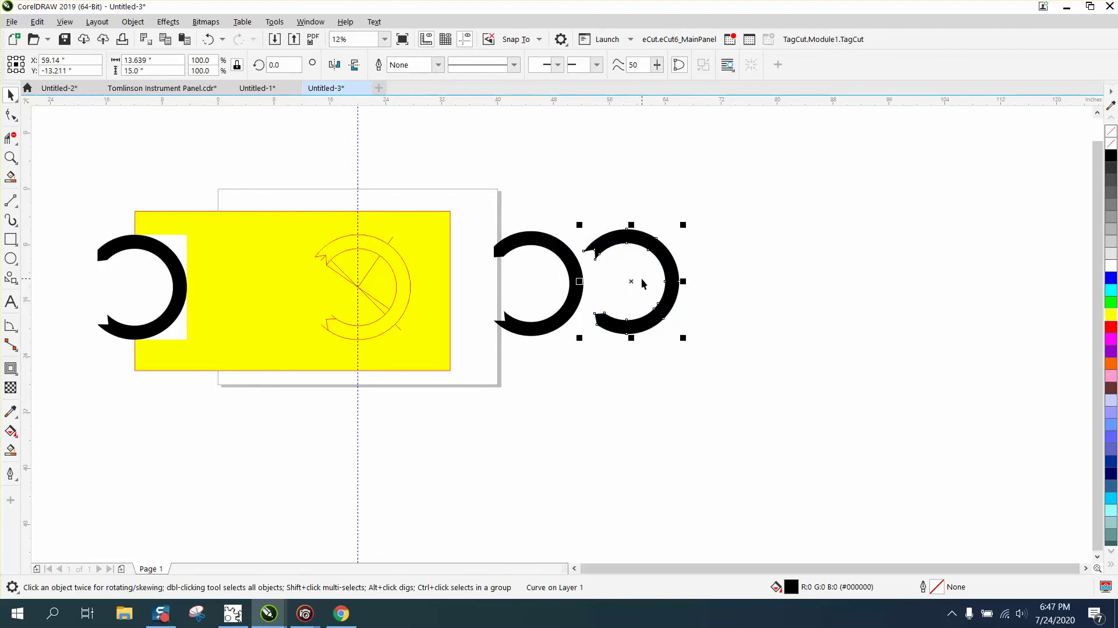
left_click(11, 157)
left_click_drag(462, 221, 813, 414)
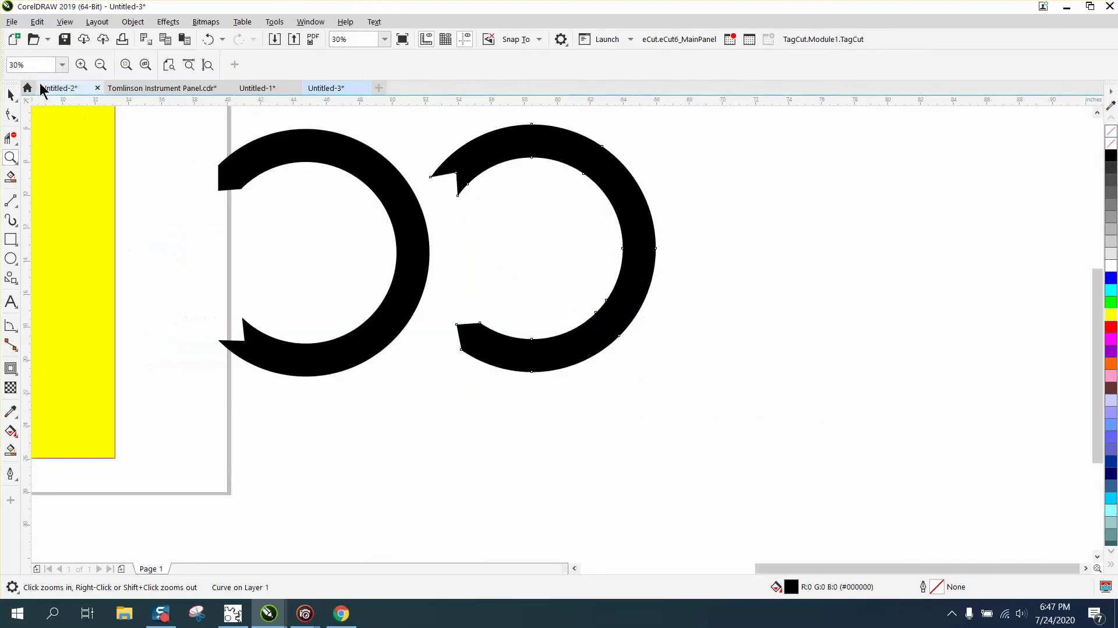
left_click(11, 95)
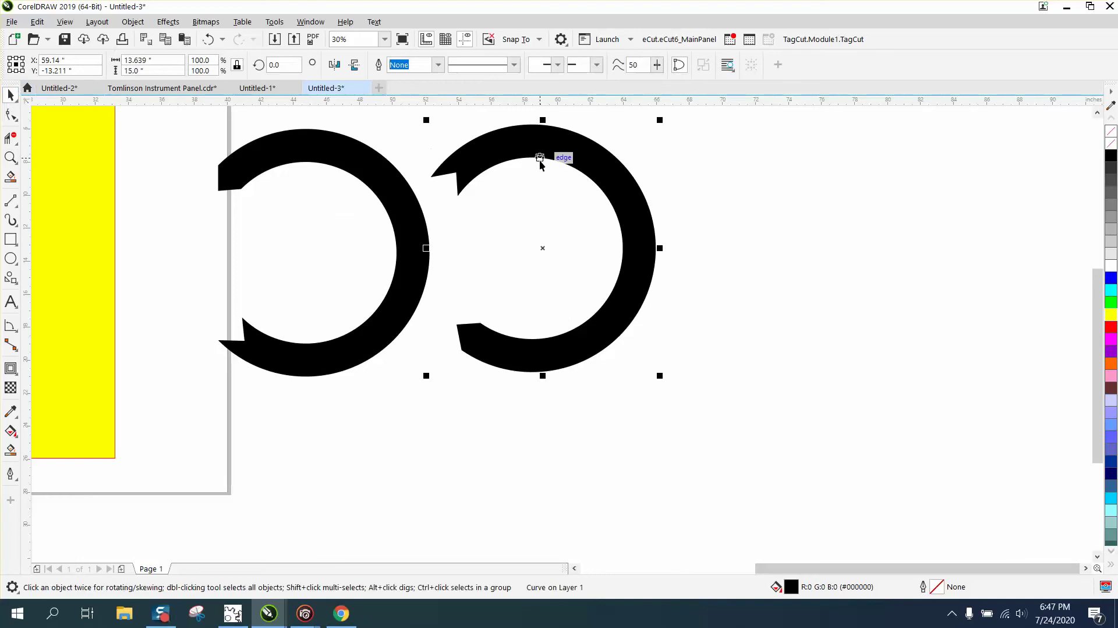
Step: Mirror the new ring vertically, colour it green, and select the yellow rectangle
left_click(357, 66)
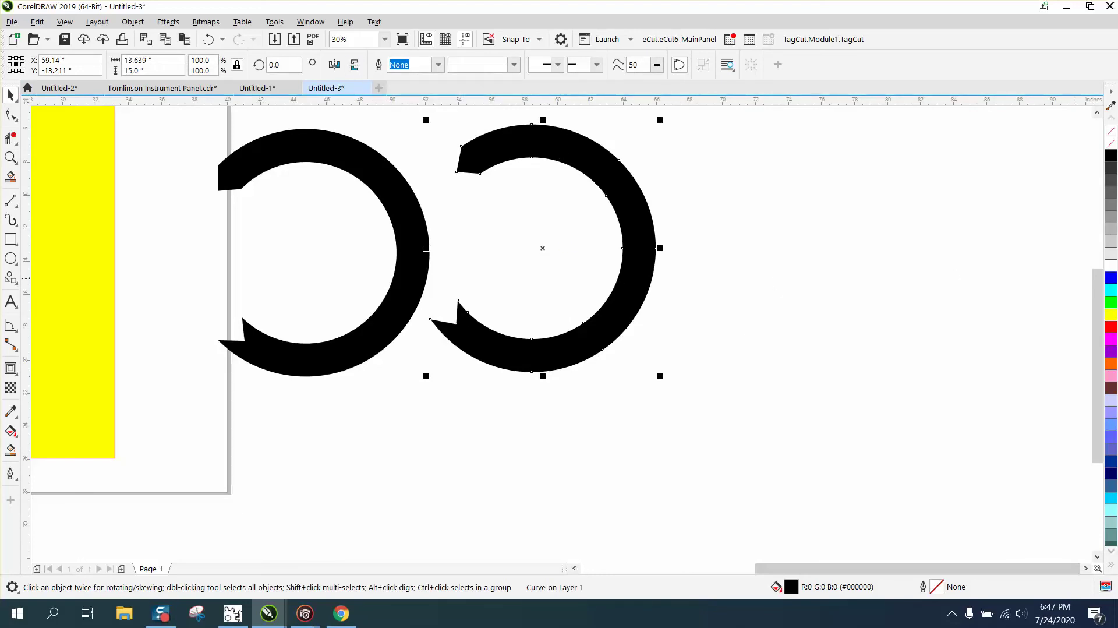
left_click(1112, 304)
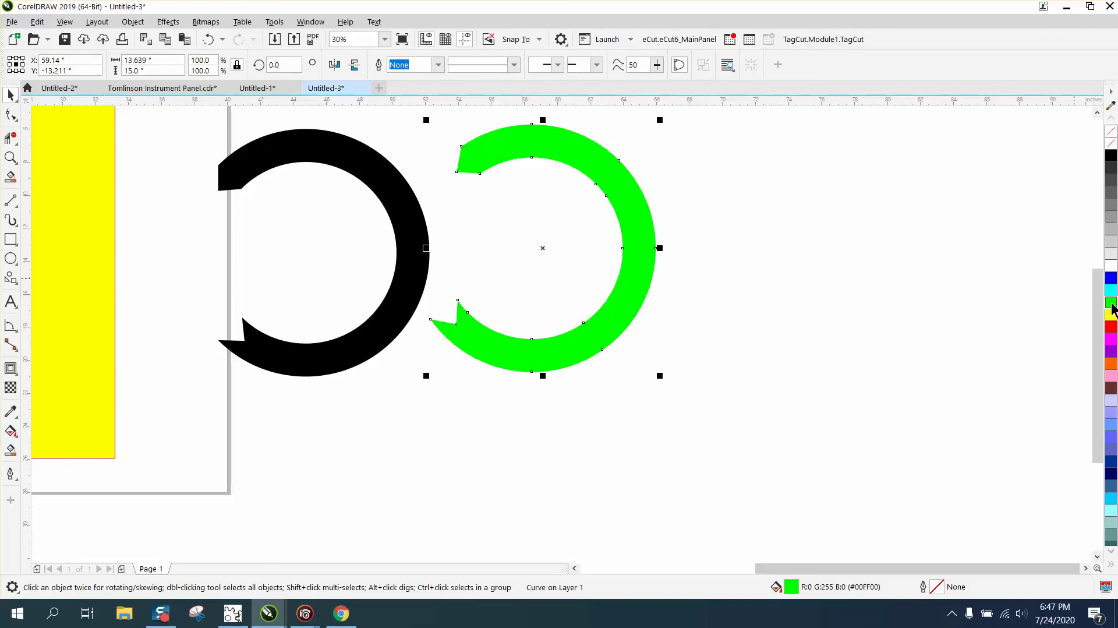
scroll(990, 344, "down", 2)
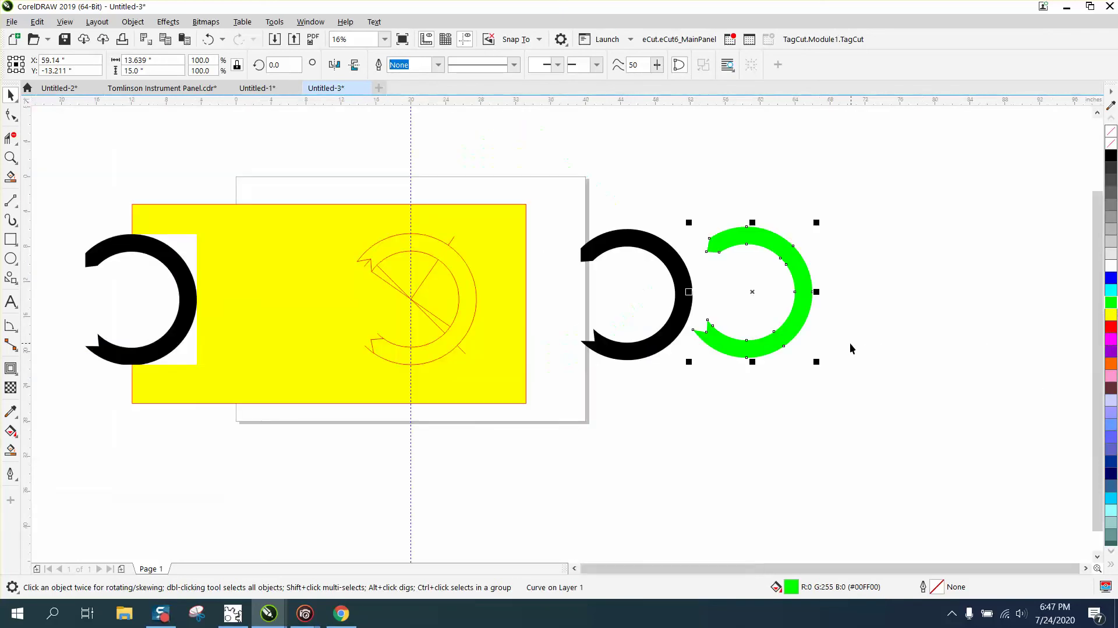
left_click(401, 213)
Step: Delete the yellow rectangle and the red construction geometry
key("Delete")
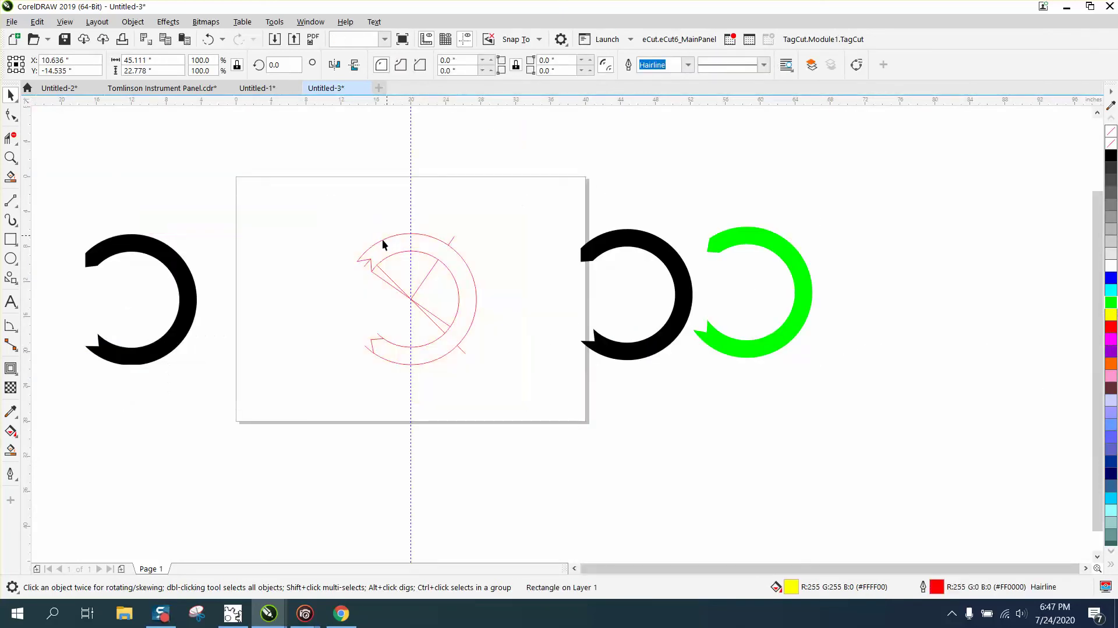
left_click(406, 251)
left_click_drag(314, 196, 490, 320)
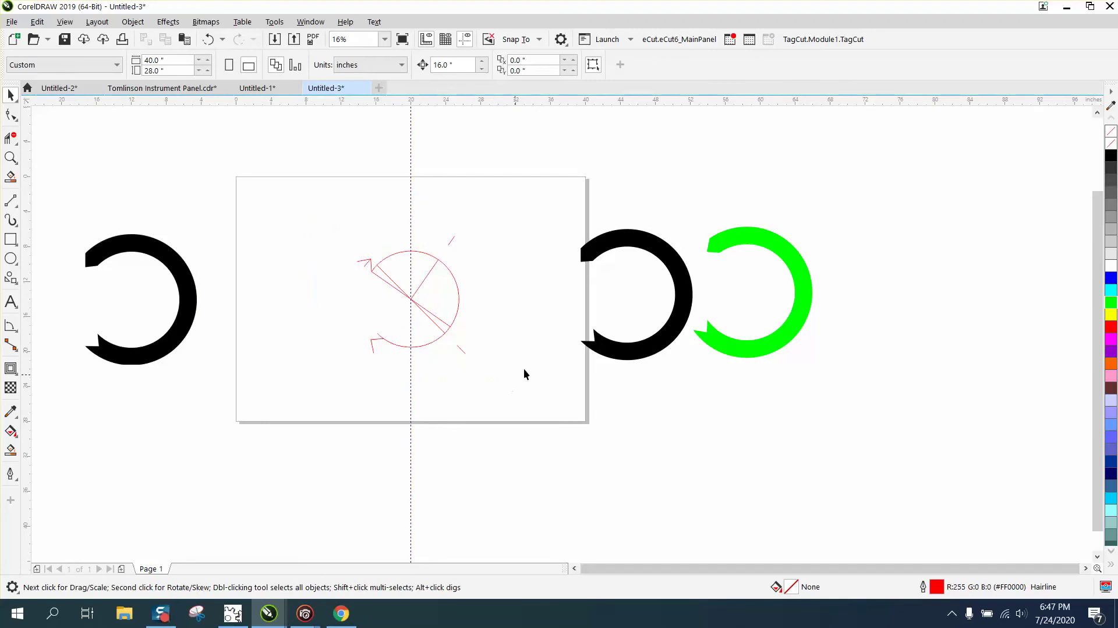
key("Delete")
Step: Centre both the black ring and the green ring on the page
left_click(678, 264)
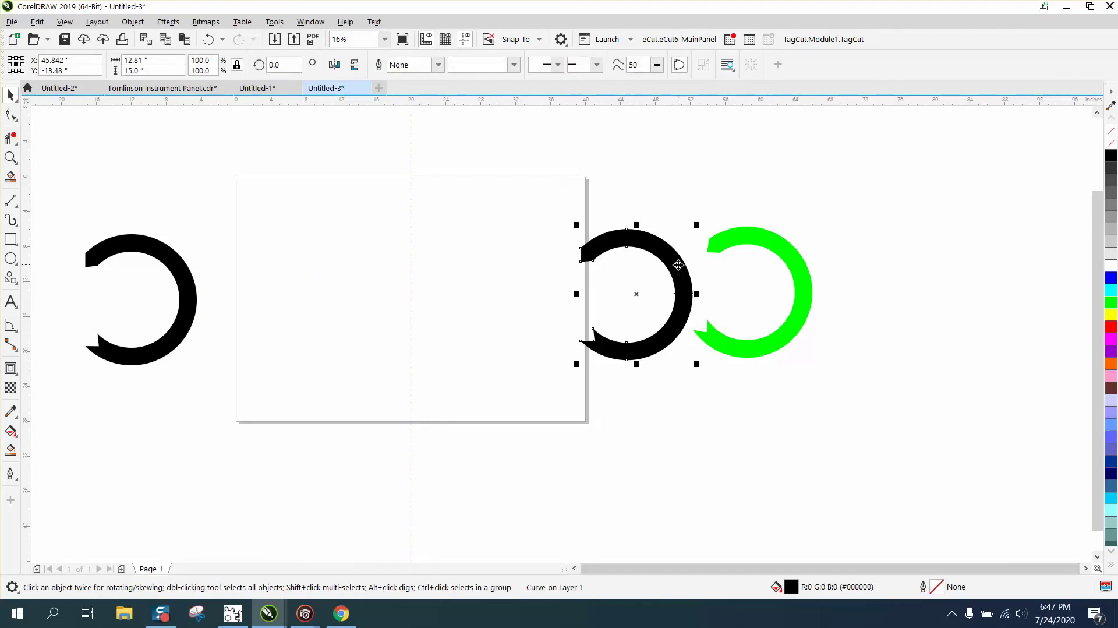
key("p")
left_click(762, 243)
key("p")
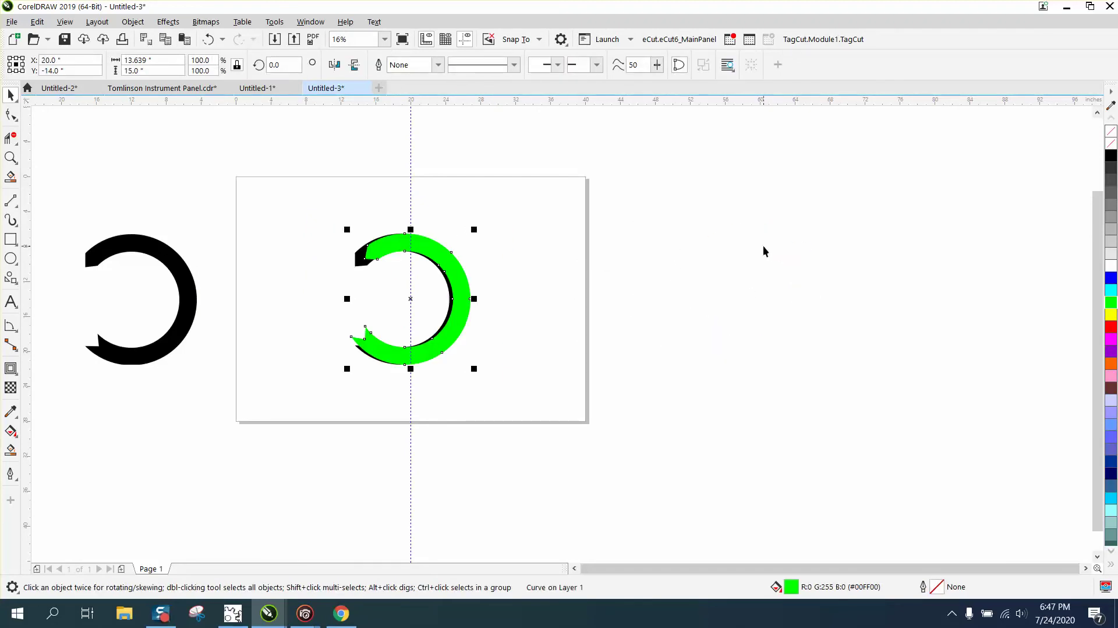
Step: Trim leftover red line pieces from the green ring and set the nudge distance to 0.010 inch
left_click(10, 138)
left_click_drag(298, 213, 309, 285)
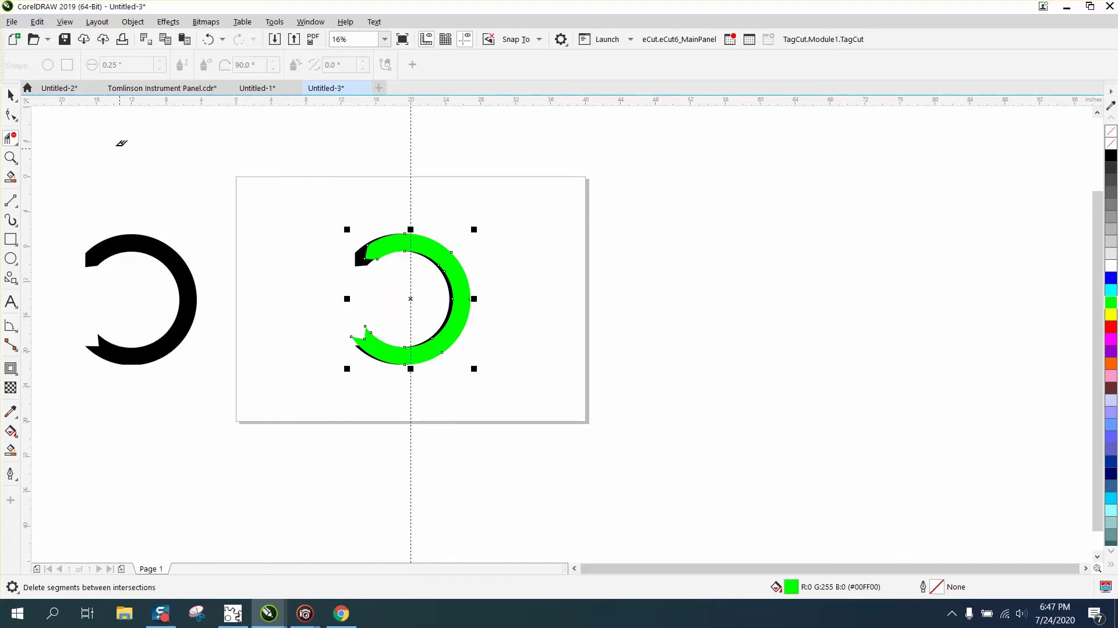
left_click(11, 94)
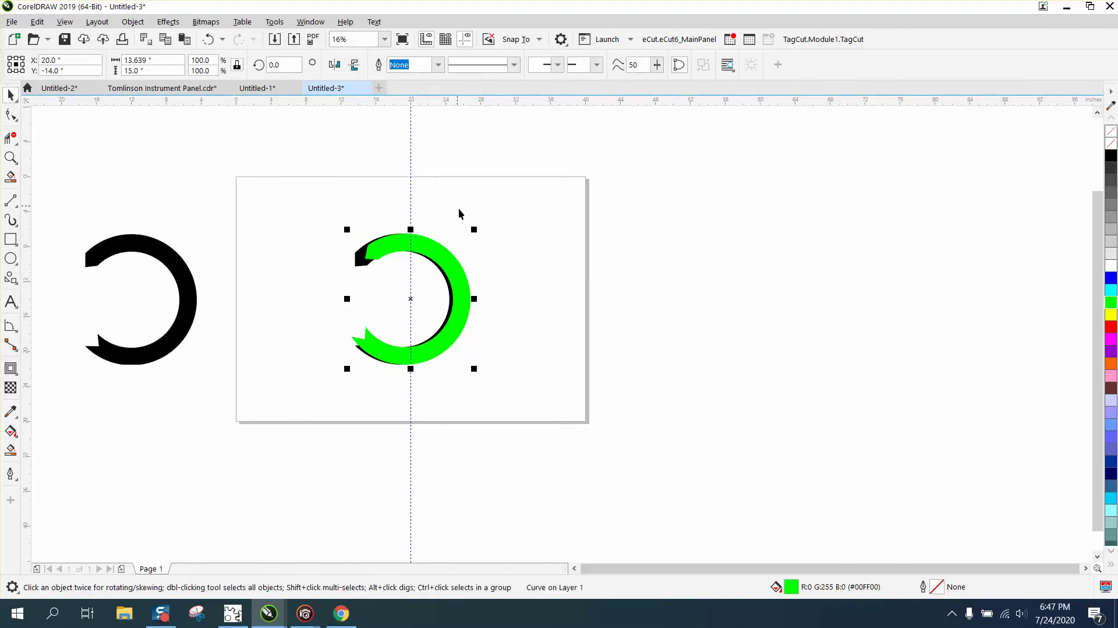
left_click(487, 251)
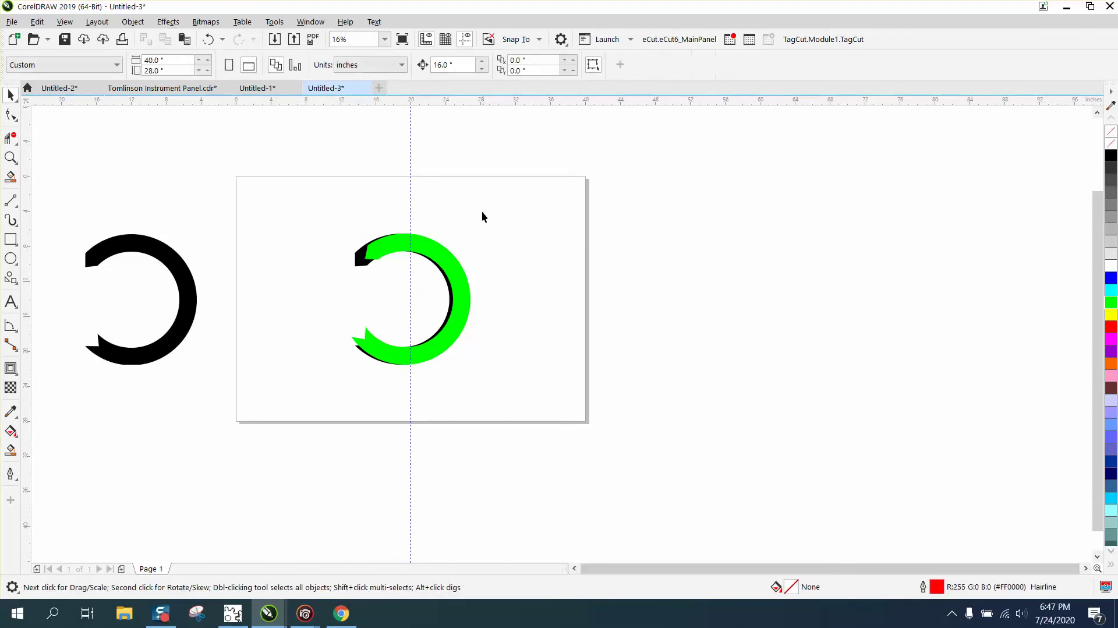
left_click_drag(442, 64, 415, 72)
type(".")
left_click(10, 157)
Step: Rotate the green ring 9.7° to line up with the black ring
left_click_drag(330, 219, 597, 400)
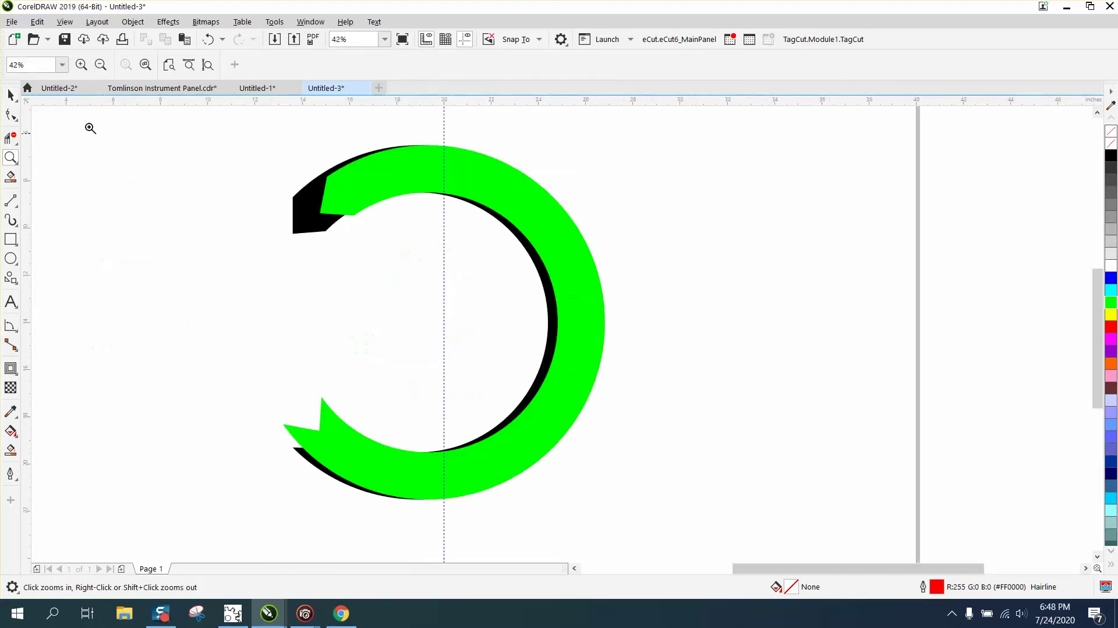
left_click(11, 94)
left_click(600, 309)
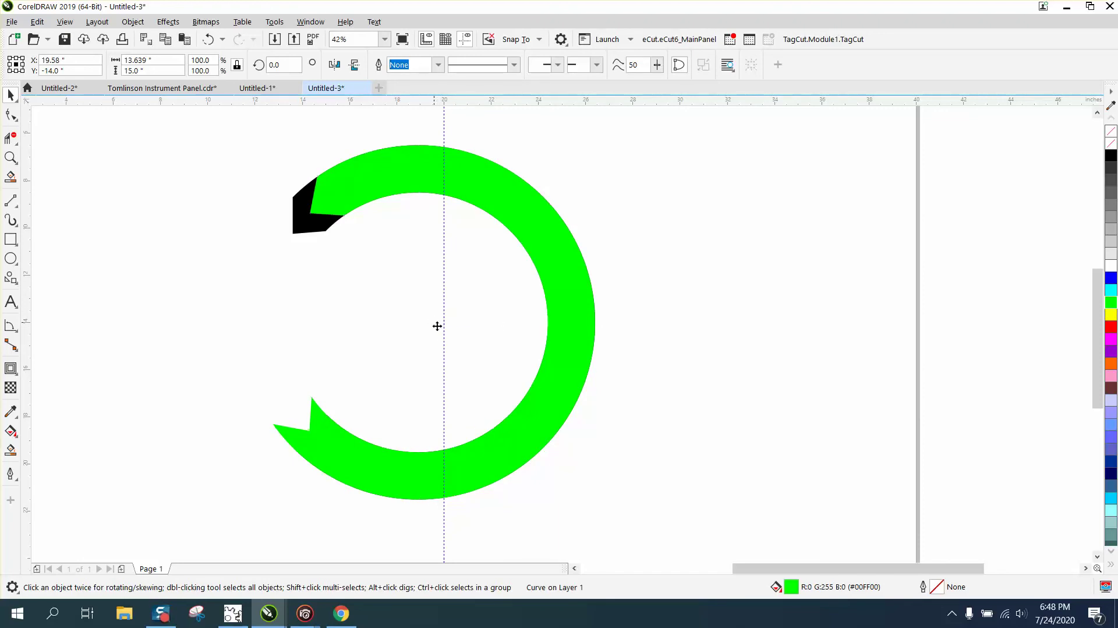
left_click(435, 323)
left_click_drag(606, 143, 566, 113)
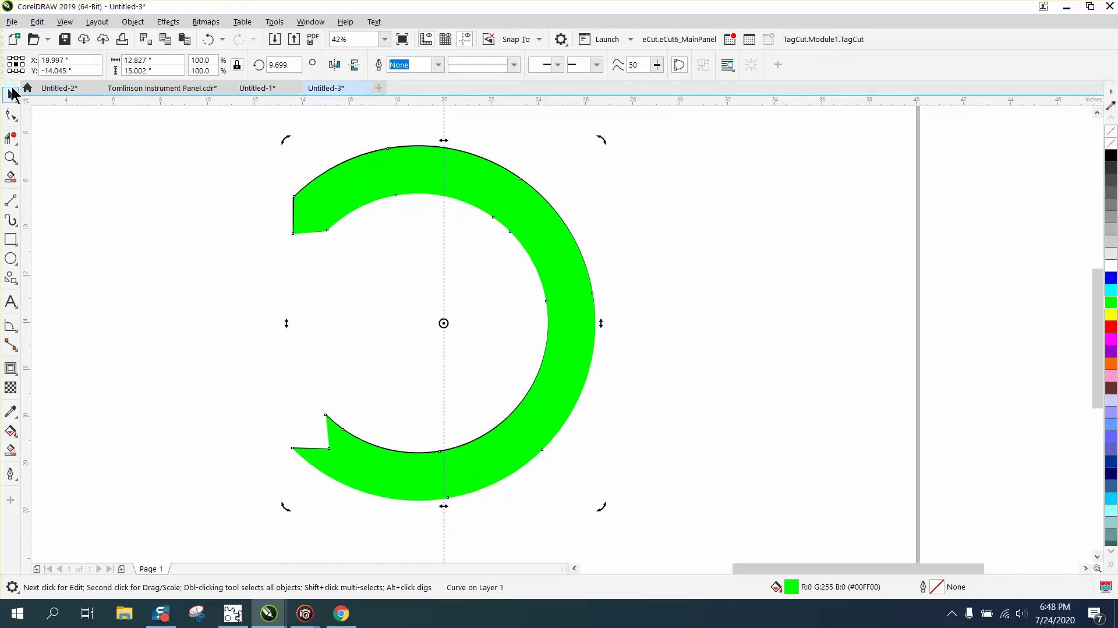
Step: Move the green ring right of the black ring, make it black, and shift circle.jpg right
scroll(585, 155, "down", 2)
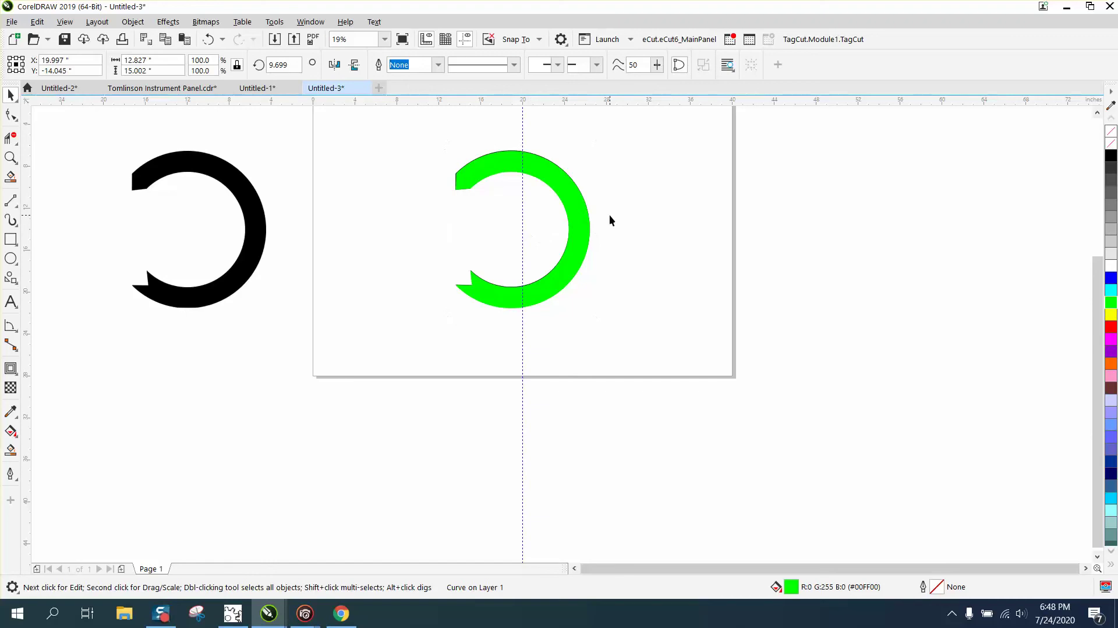
left_click(609, 215)
left_click_drag(573, 214, 723, 215)
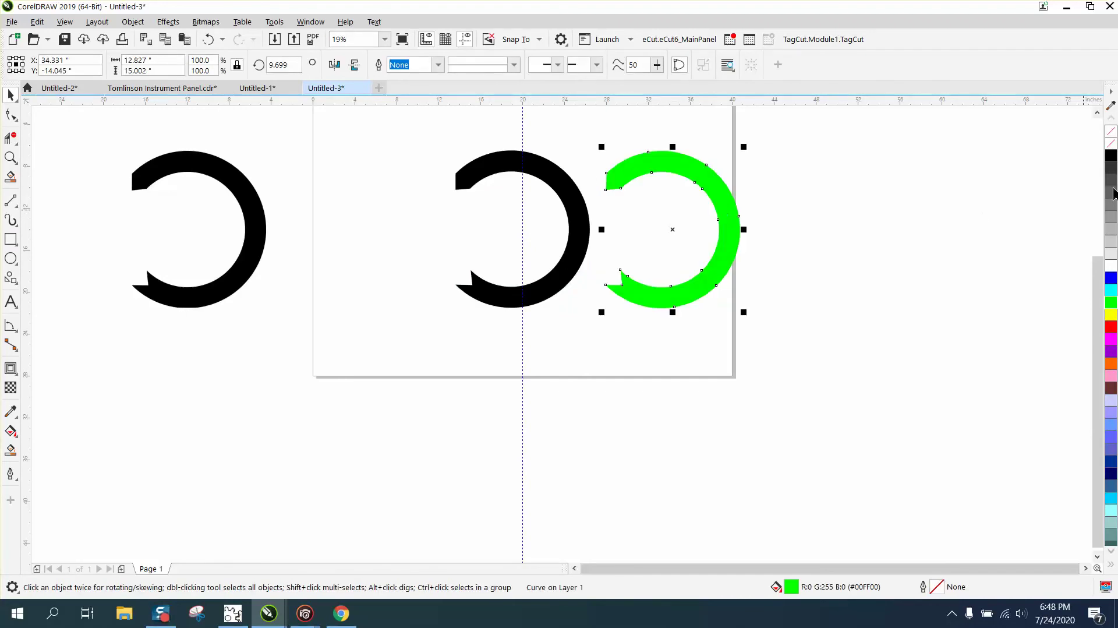
left_click(1111, 156)
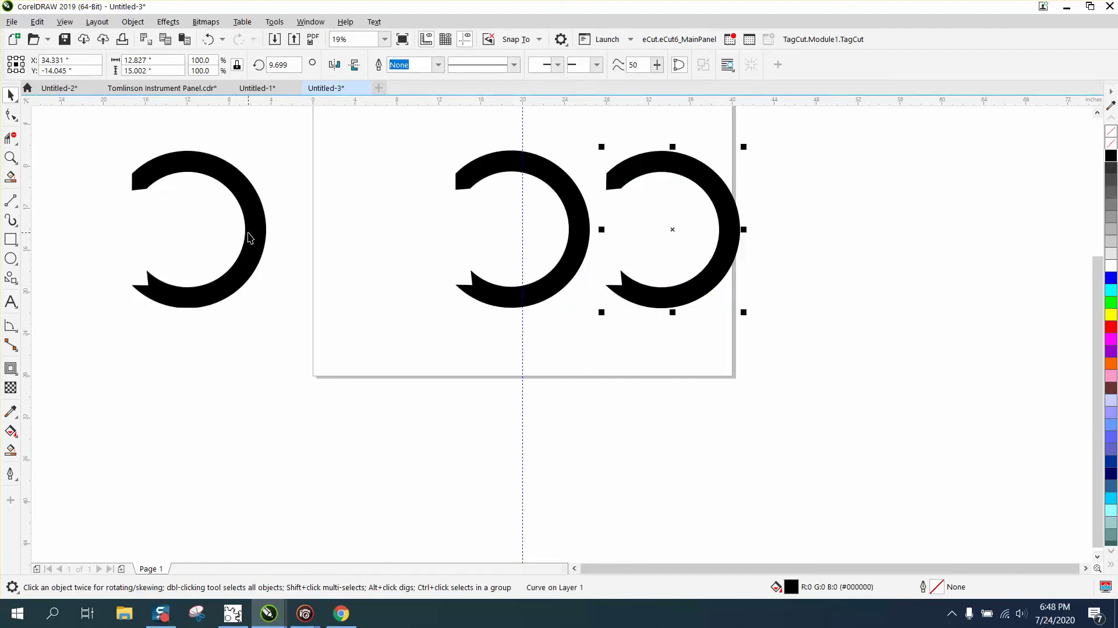
left_click_drag(251, 236, 364, 232)
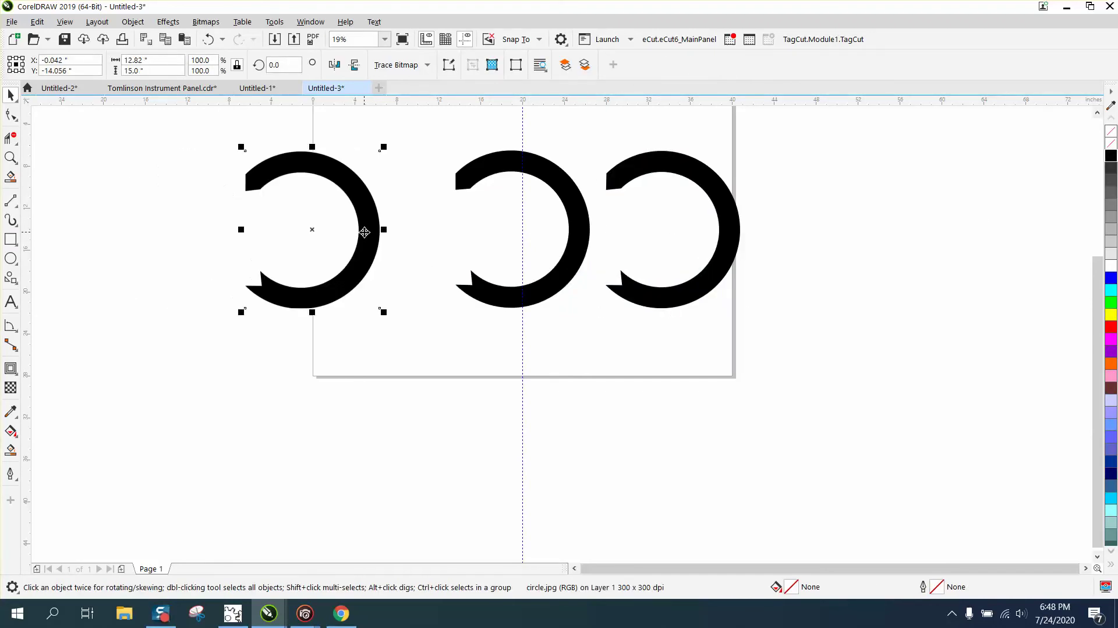